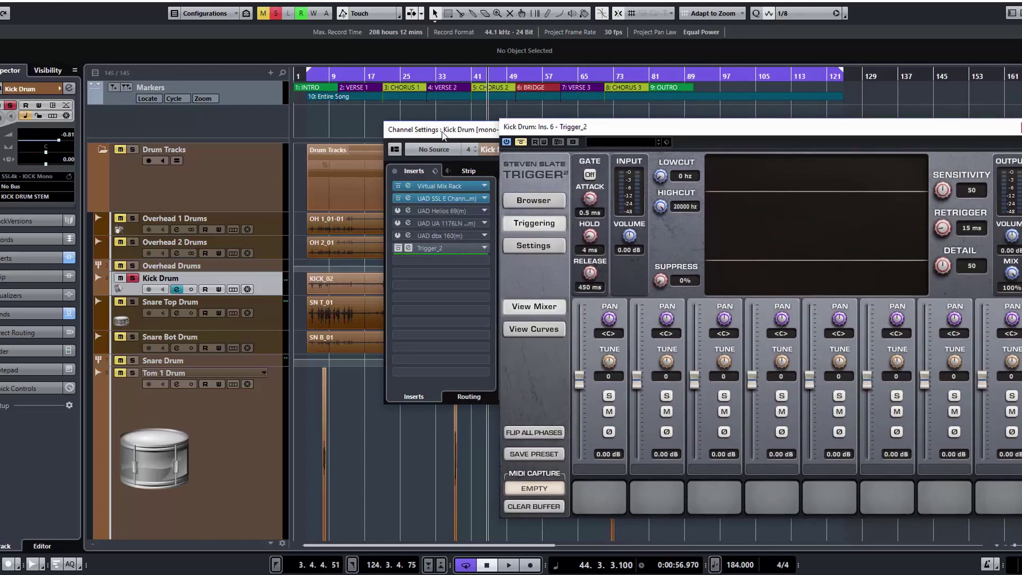
- Listen to the soloed kick drum track, including a passage from the start of the BRIDGE section
key("space")
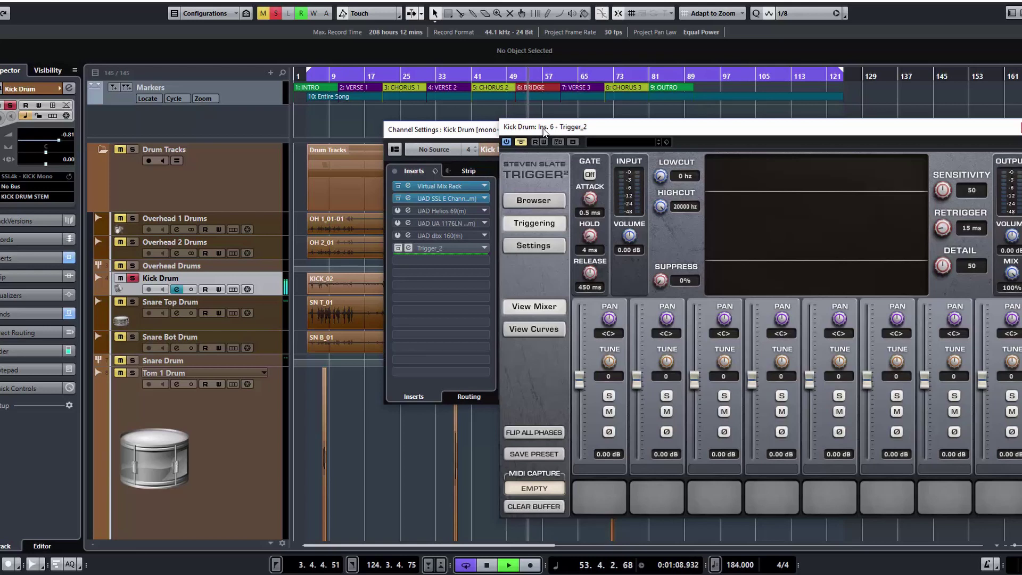
key("space")
left_click_drag(473, 130, 568, 329)
left_click_drag(562, 132, 656, 148)
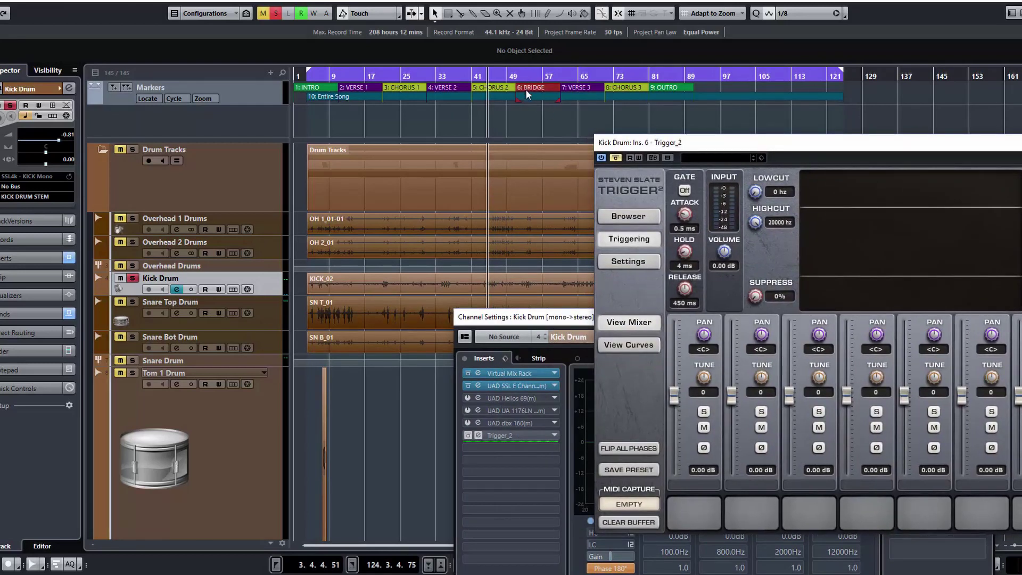
left_click(518, 132)
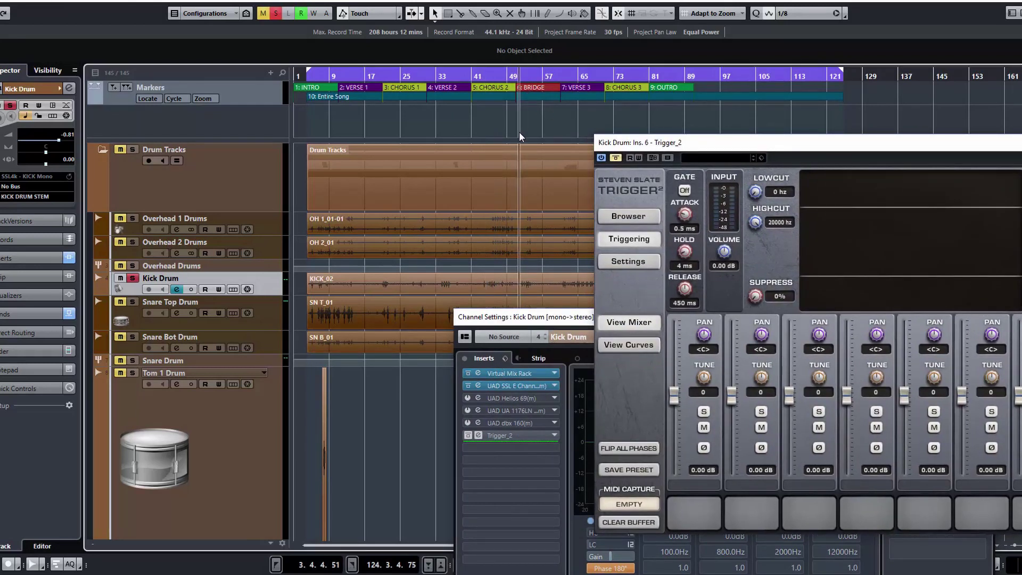
key("space")
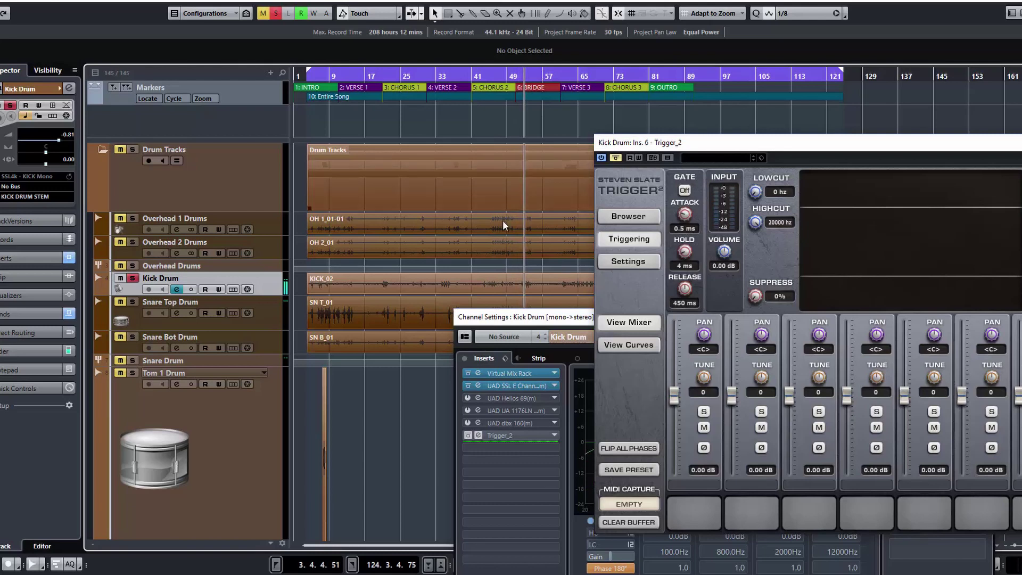
key("space")
- Close the Kick Drum channel settings window and reposition the Trigger_2 window over the arrangement
left_click_drag(535, 318, 399, 258)
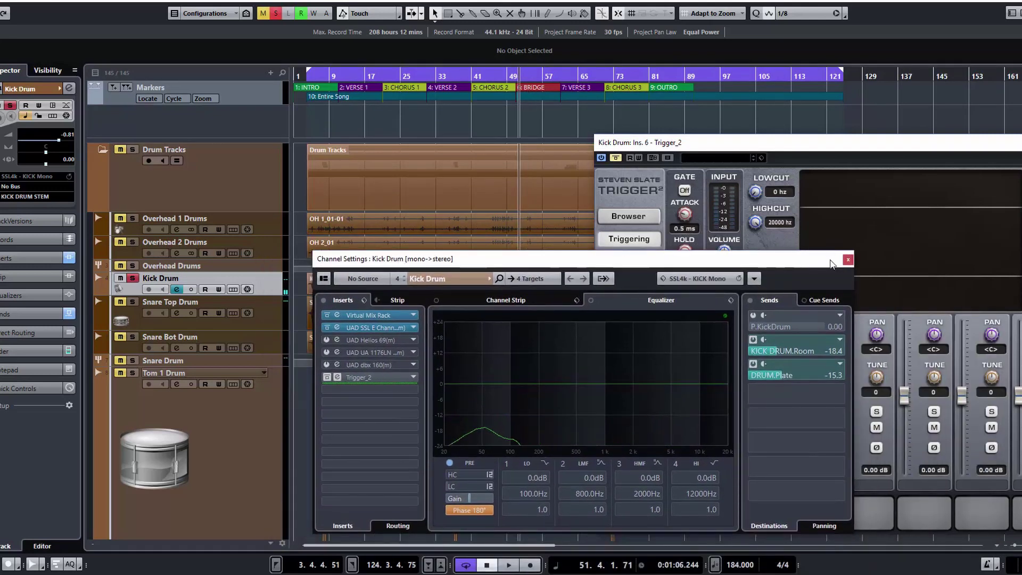
left_click(848, 259)
left_click_drag(825, 139, 612, 129)
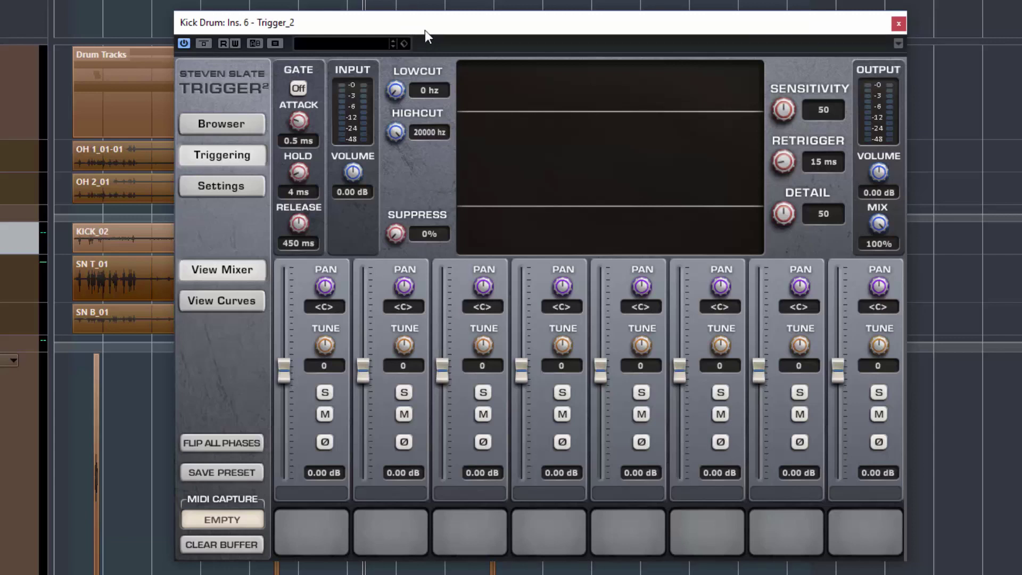
- Load the Kicks.prs preset from the My Presets folder of Trigger 2 Presets
left_click(245, 128)
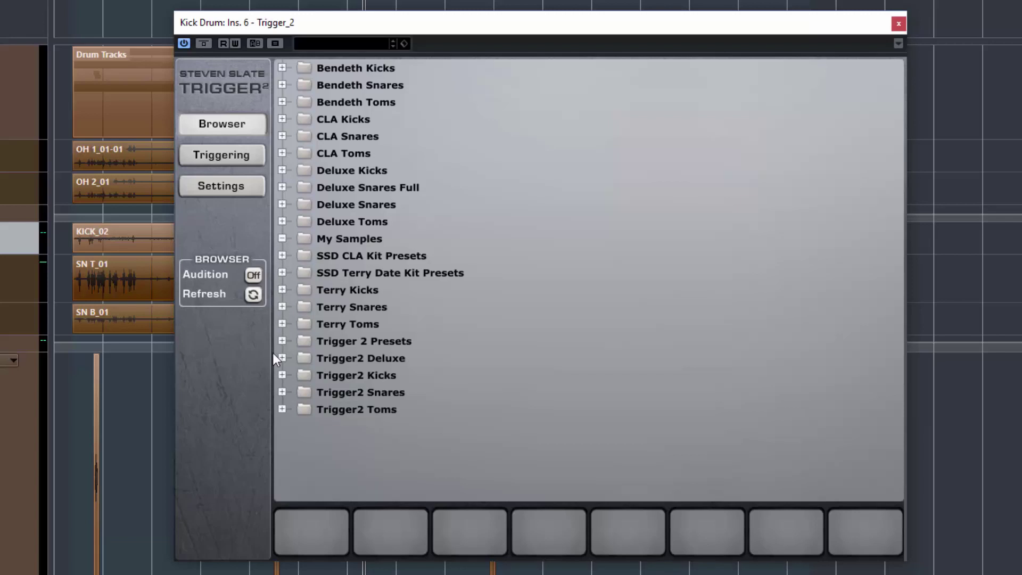
left_click(314, 237)
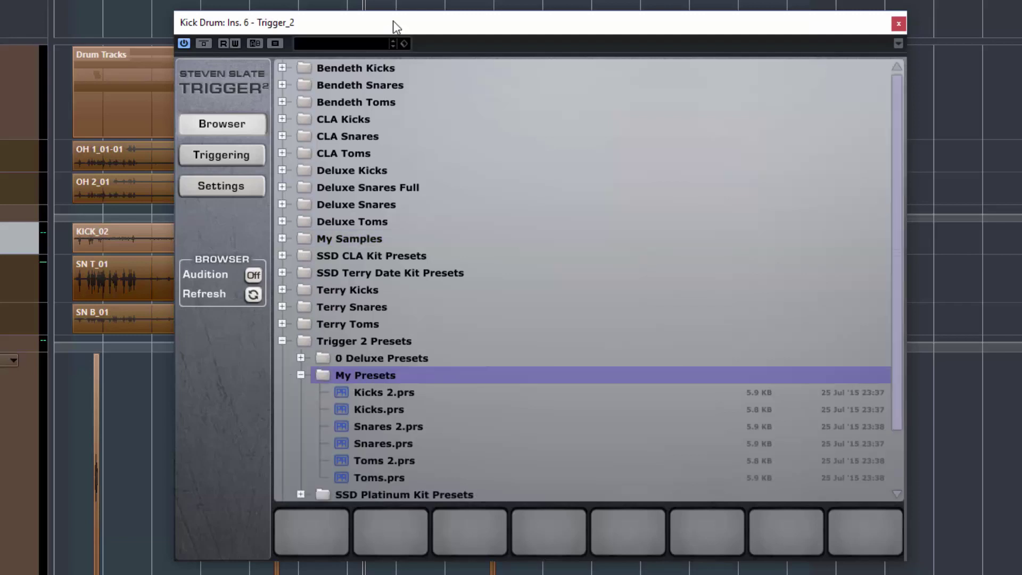
left_click_drag(392, 21, 416, 0)
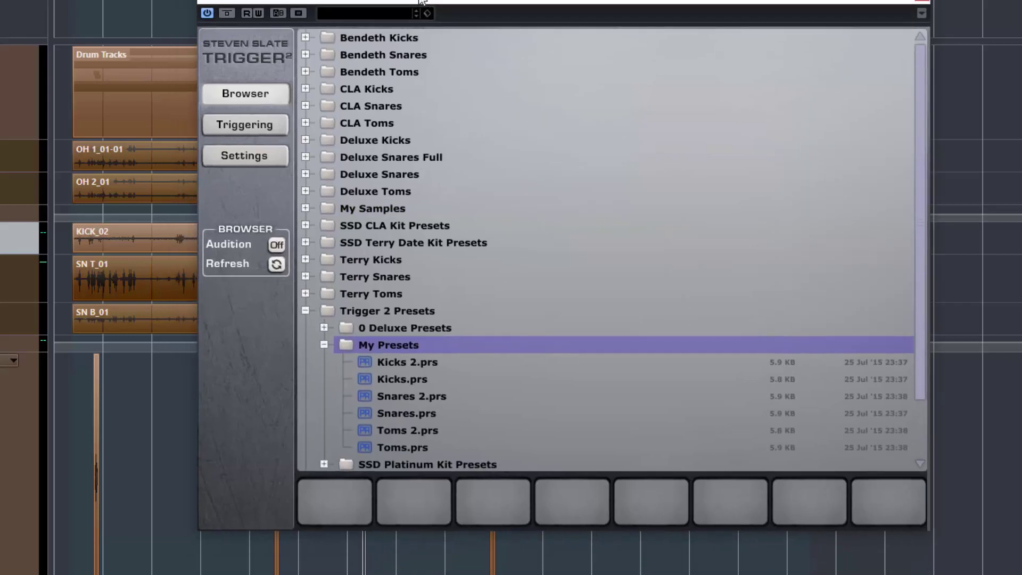
double_click(404, 379)
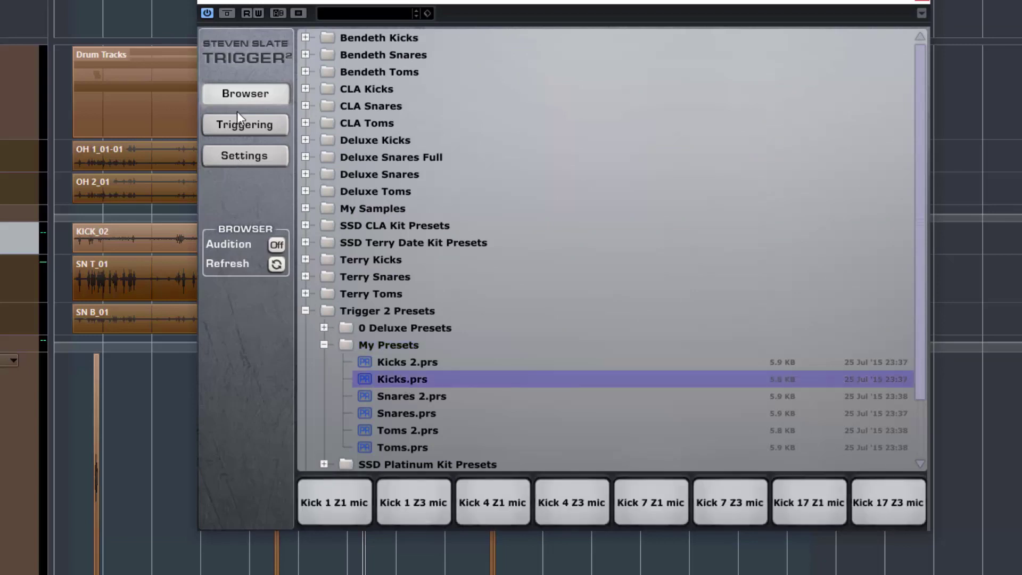
- Solo only the Kick 1 Z1 and Kick 1 Z3 mic samples in the trigger mixer, with all other samples unsoloed
left_click(247, 126)
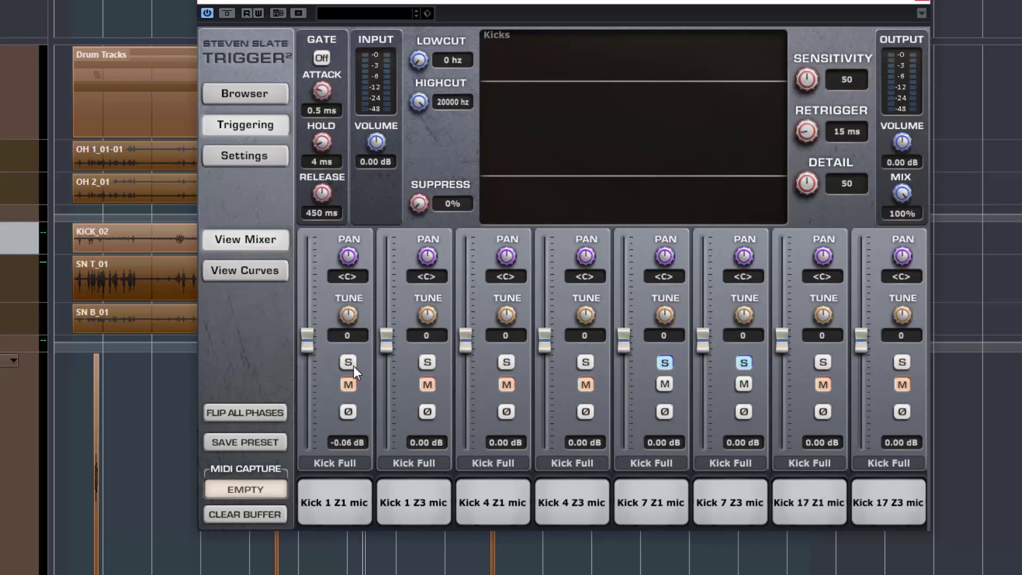
left_click(428, 361)
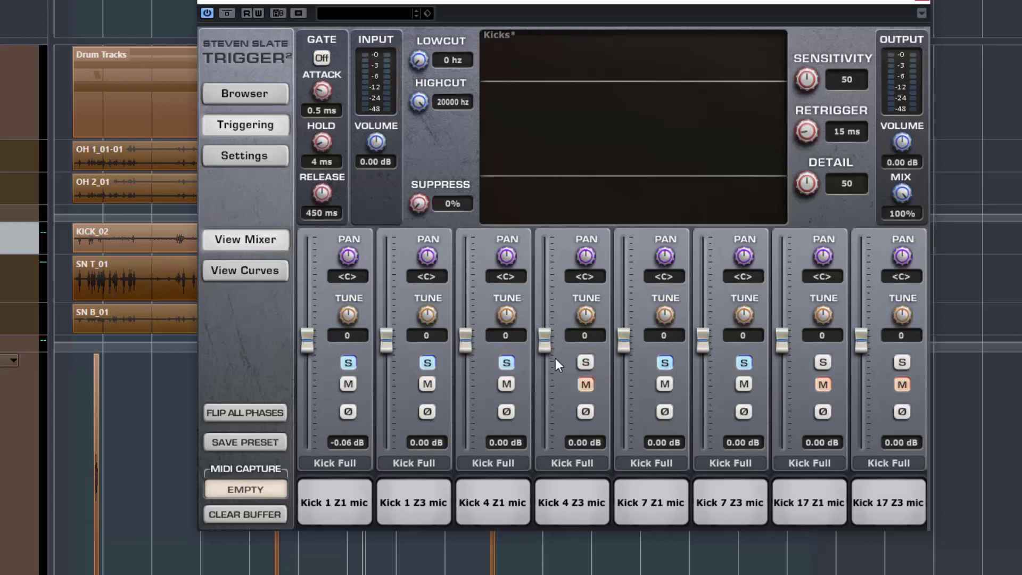
left_click(504, 362)
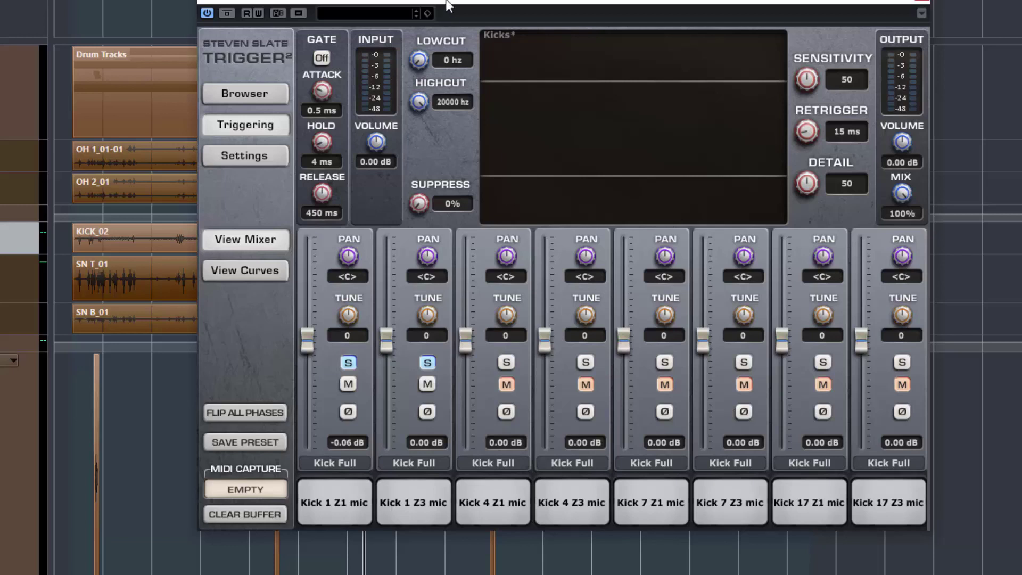
left_click_drag(447, 3, 490, 24)
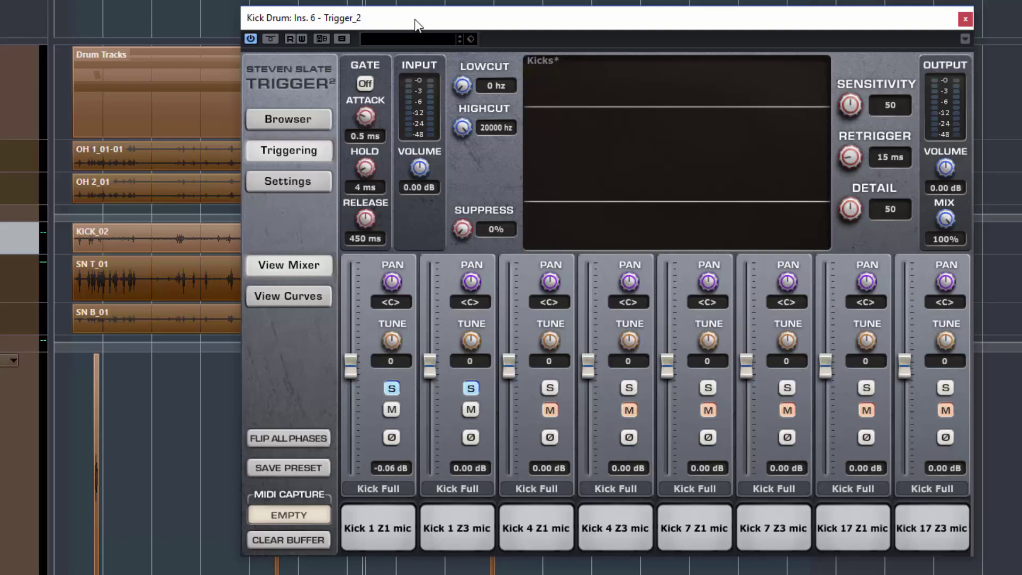
left_click_drag(414, 19, 395, 0)
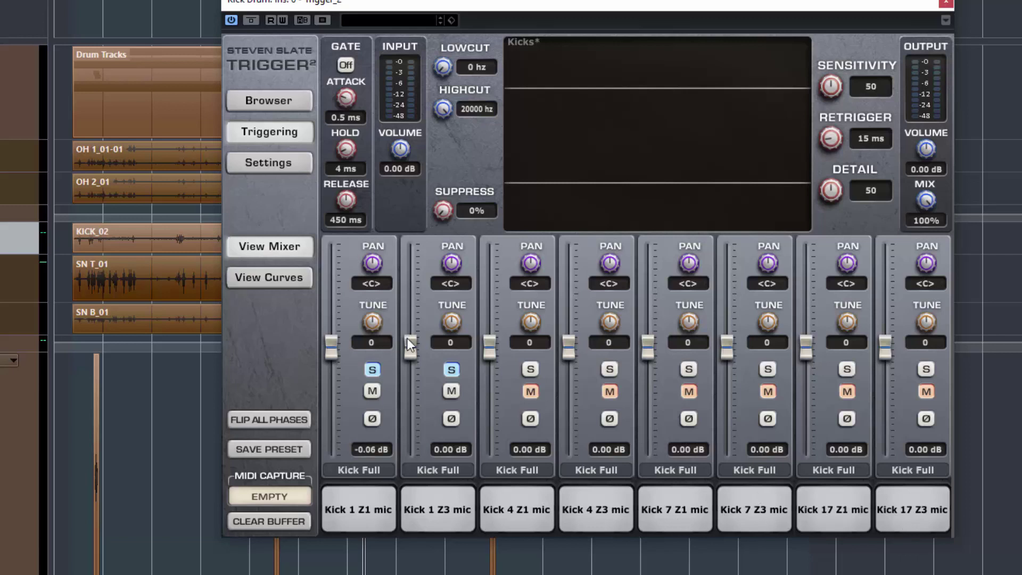
left_click_drag(428, 11, 491, 11)
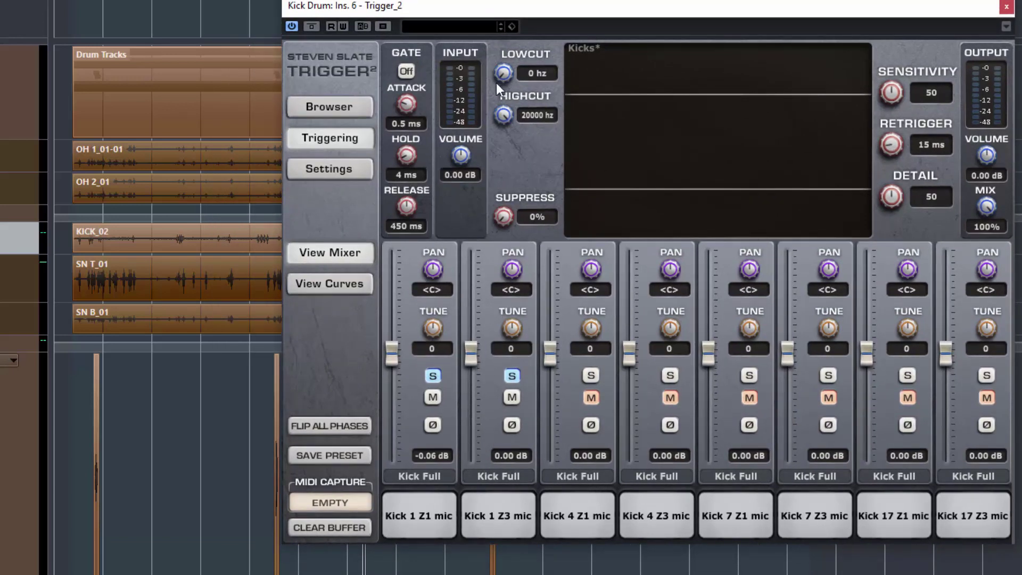
left_click_drag(507, 15, 499, 26)
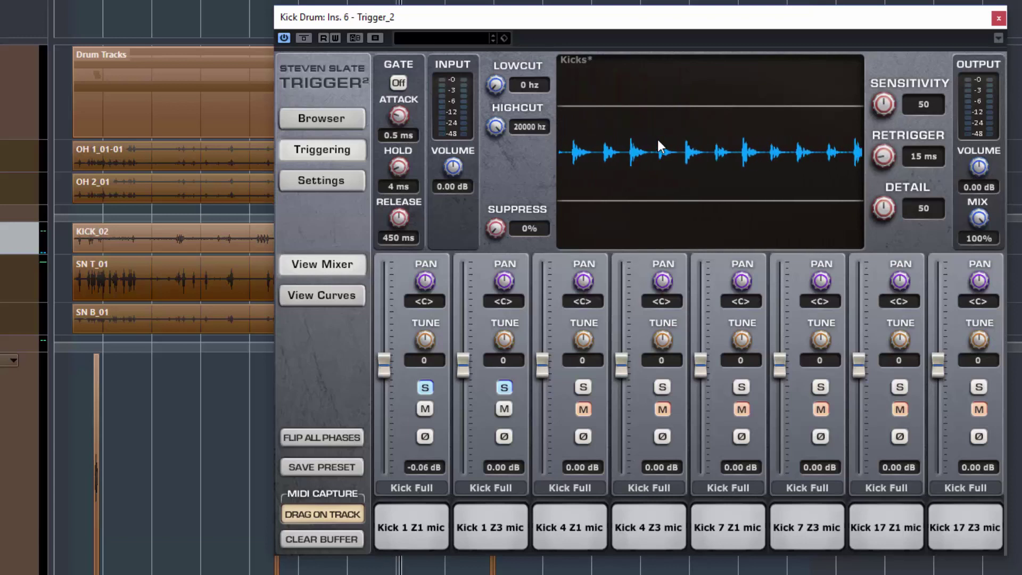
- Set the trigger's output mix to 0%, sensitivity to 77 and detail to 7 while listening to the kick
left_click_drag(969, 215, 972, 457)
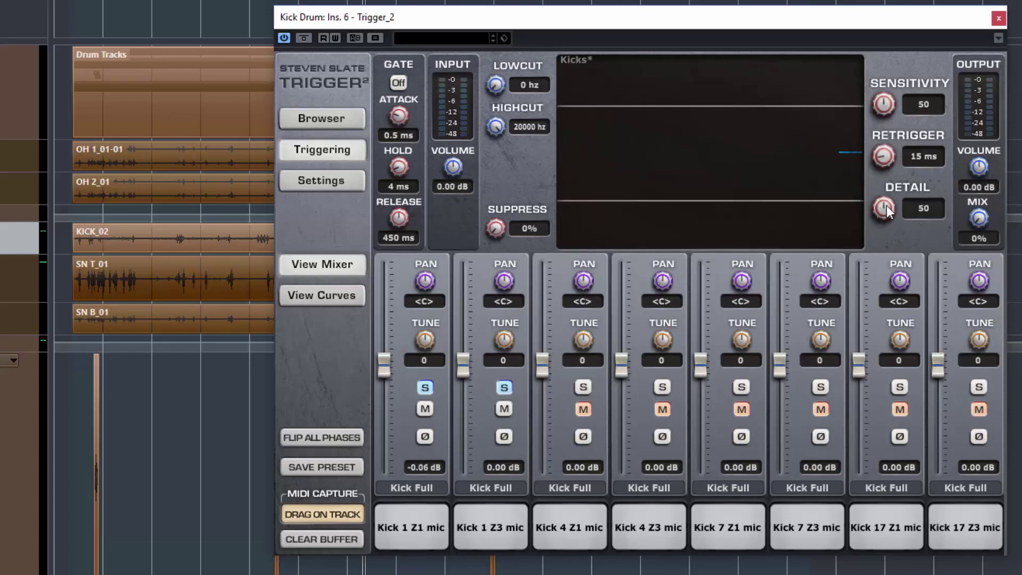
left_click_drag(886, 206, 877, 295)
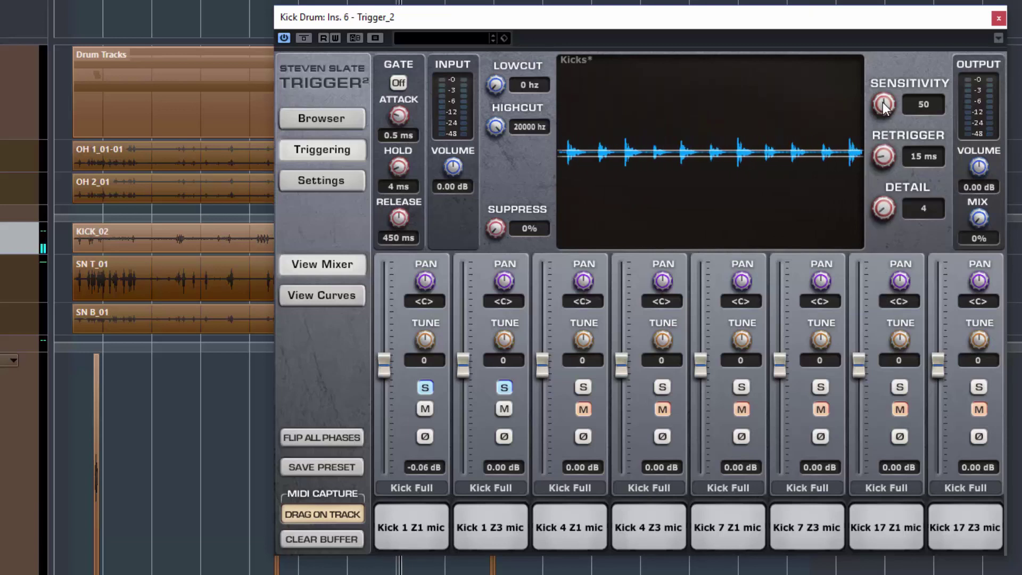
left_click_drag(883, 113, 871, 75)
left_click_drag(874, 53, 874, 52)
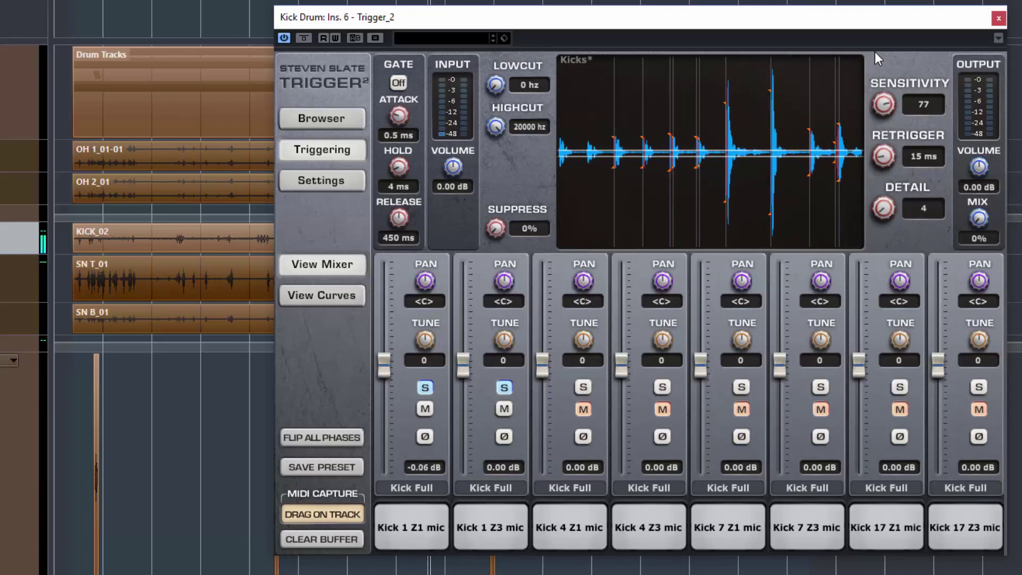
left_click_drag(886, 212, 885, 206)
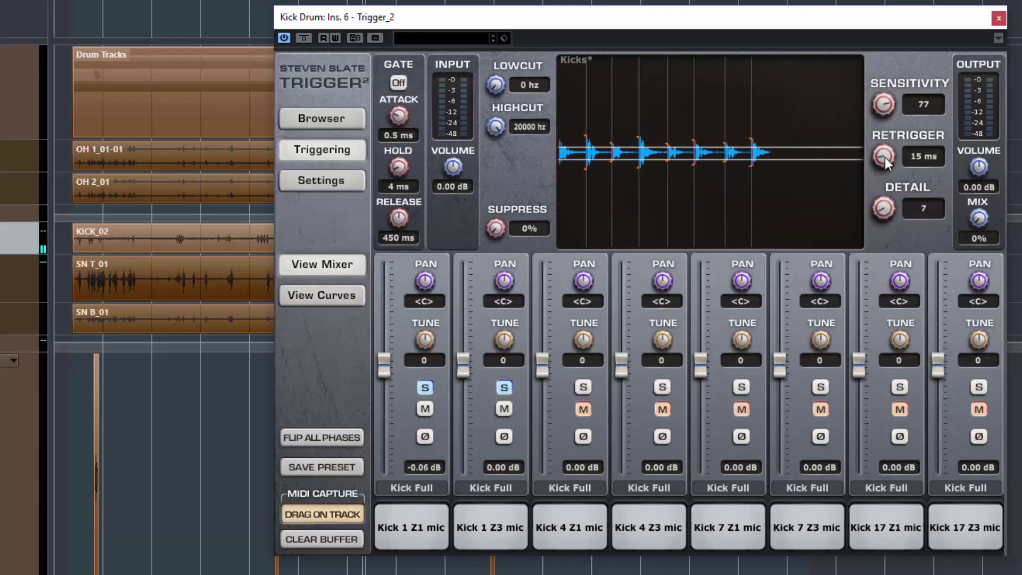
- Raise the retrigger time to 82 ms
left_click_drag(884, 158, 889, 111)
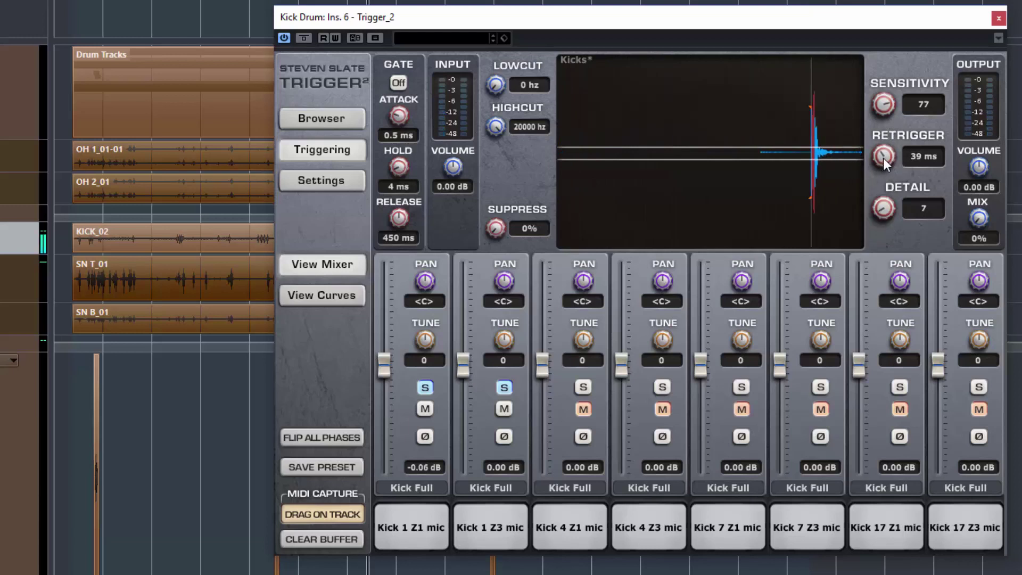
left_click_drag(883, 160, 888, 83)
left_click_drag(882, 148, 882, 170)
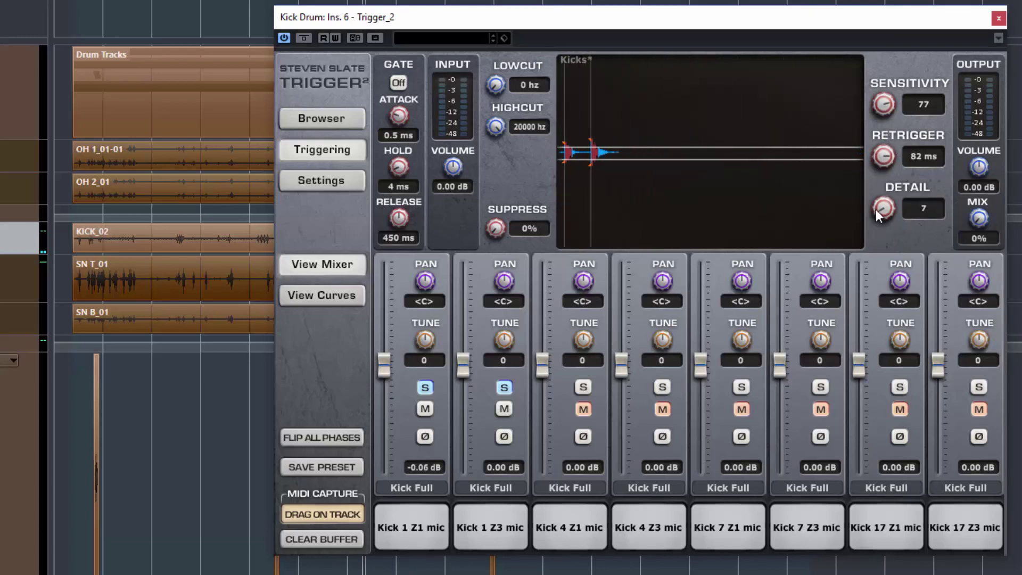
- Raise the detail threshold to 30
mouse_move(876, 210)
left_mouse_down()
mouse_move(888, 178)
mouse_move(893, 209)
left_mouse_up()
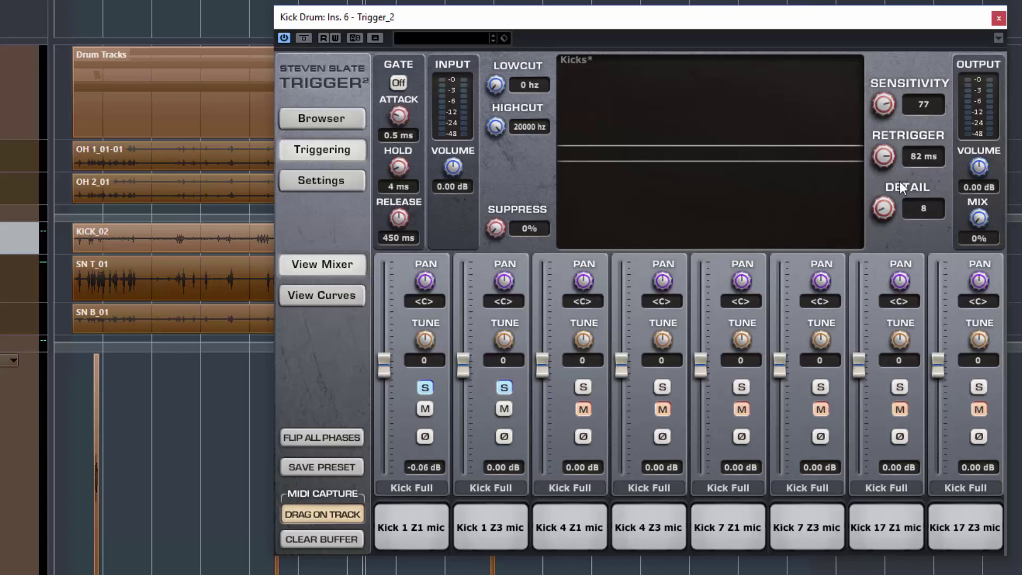
left_click_drag(883, 205, 883, 152)
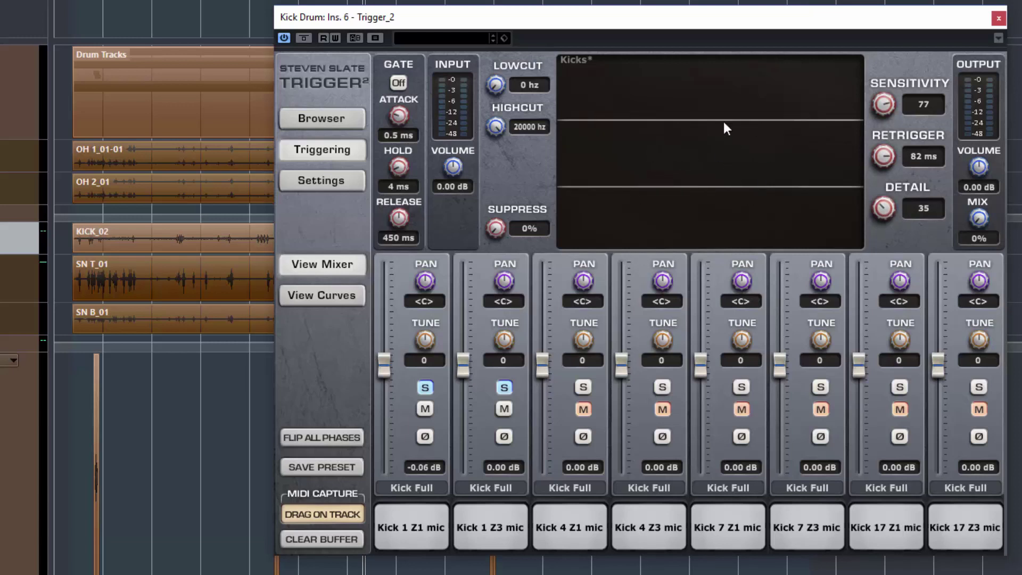
mouse_move(882, 208)
left_mouse_down()
mouse_move(886, 244)
mouse_move(885, 210)
left_mouse_up()
- Play the kick with the output mix at 100% and lower the detail to 6
key("space")
left_click_drag(980, 216, 1010, 3)
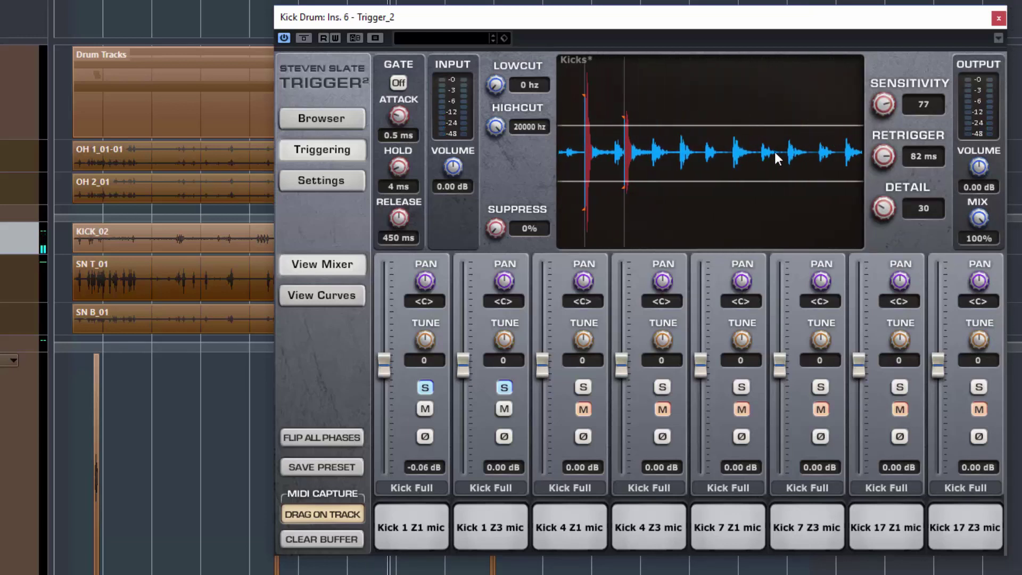
left_click_drag(882, 207, 880, 246)
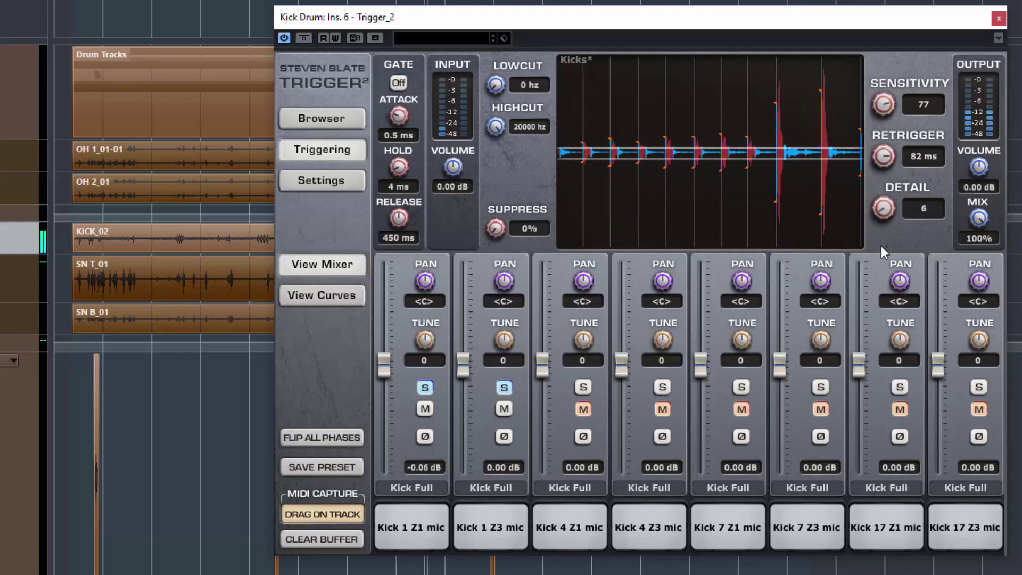
key("space")
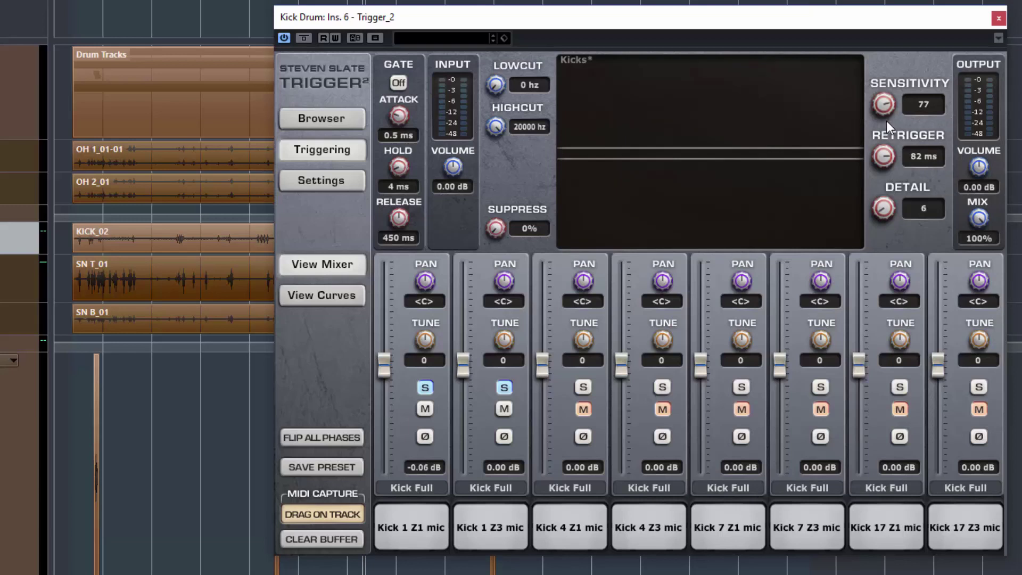
- Try the sensitivity at 100 during playback and settle it at 74
key("space")
left_click_drag(882, 107, 886, 49)
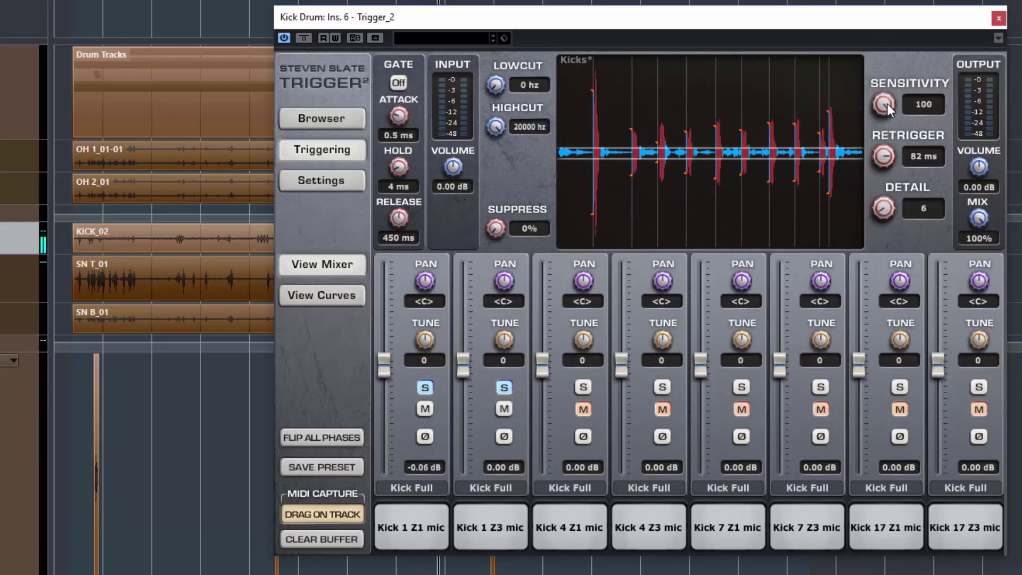
left_click_drag(886, 105, 892, 151)
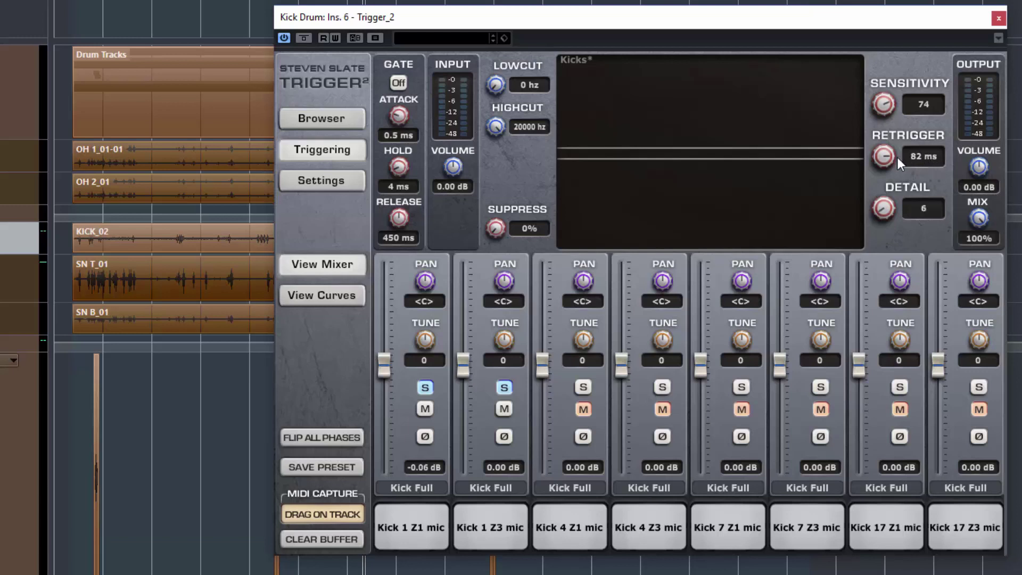
- Try retrigger times of 0 ms and 100 ms, and compare the kick with the output mix at 0% and 100%
left_click_drag(879, 158, 889, 215)
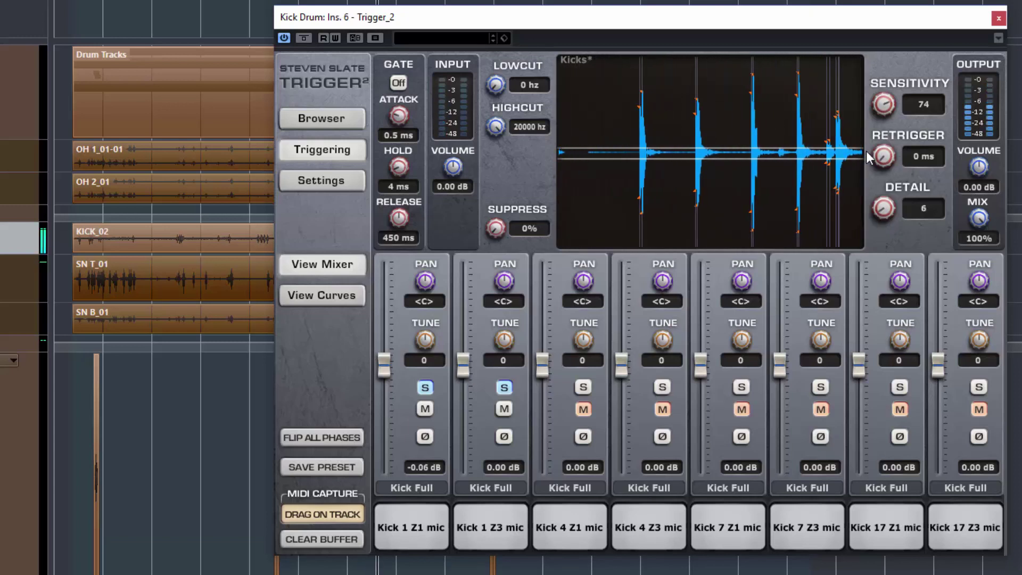
left_click_drag(880, 161, 895, 3)
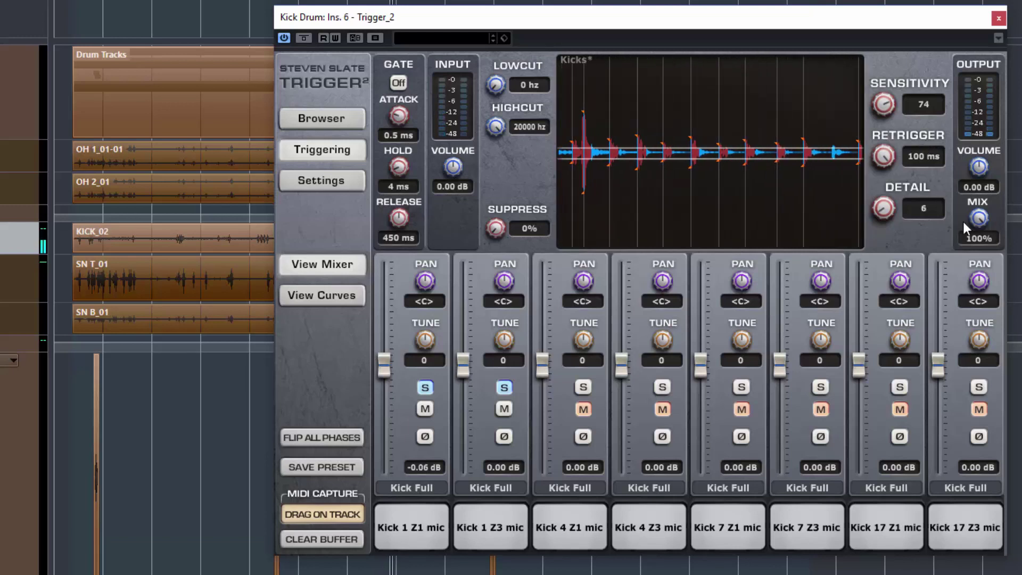
left_click_drag(978, 222, 982, 345)
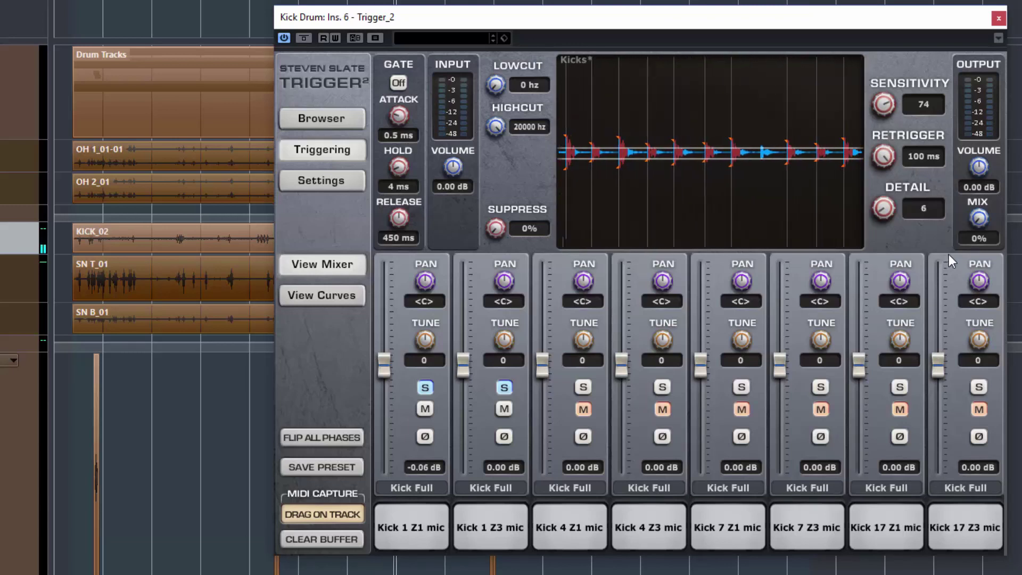
left_click_drag(976, 219, 972, 37)
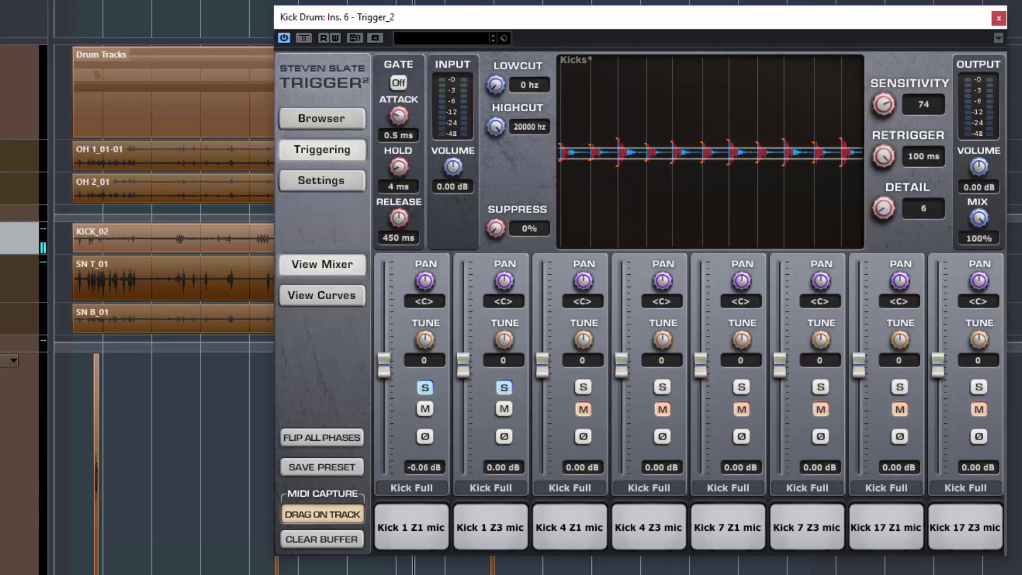
- Set the retrigger time to 27 ms
left_click_drag(877, 158, 873, 293)
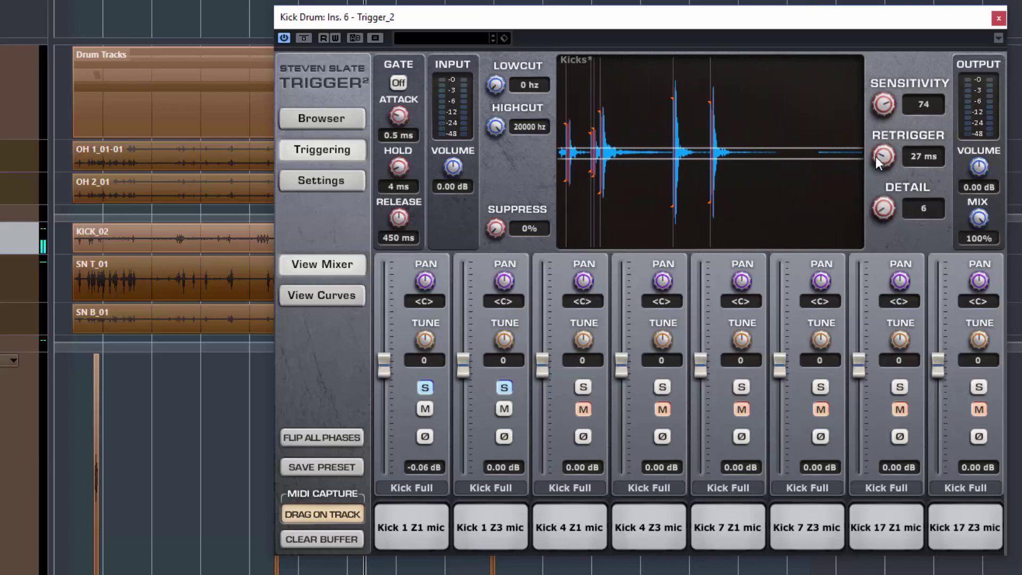
- Raise the retrigger time to 33 ms during playback and stop the transport
left_click_drag(880, 157, 878, 152)
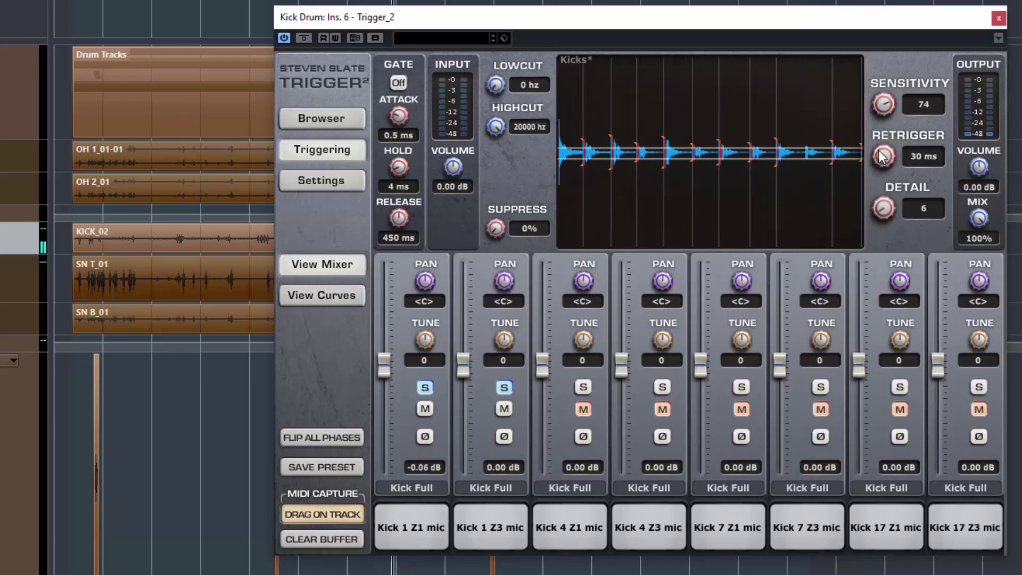
left_click_drag(878, 151, 879, 150)
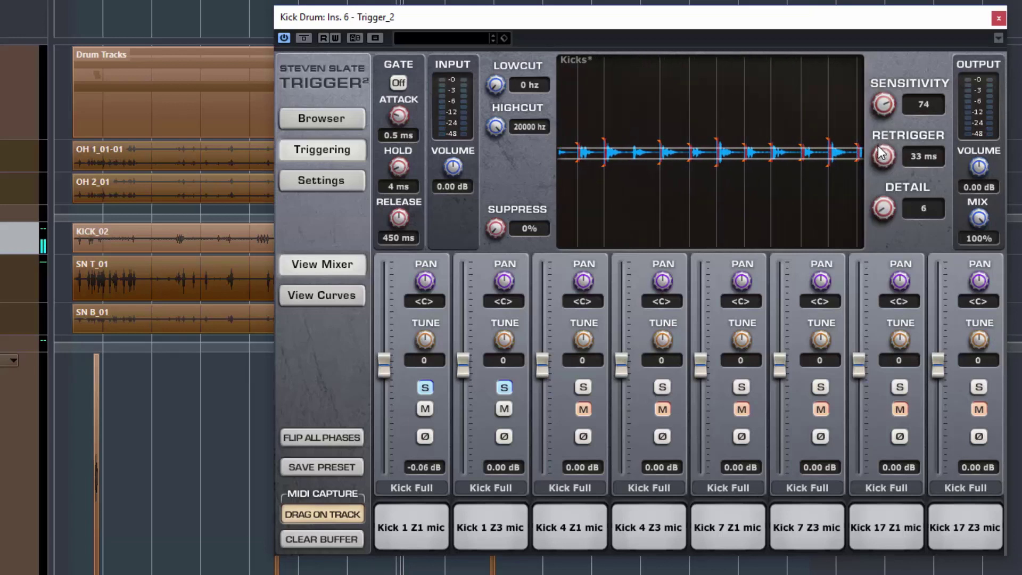
key("space")
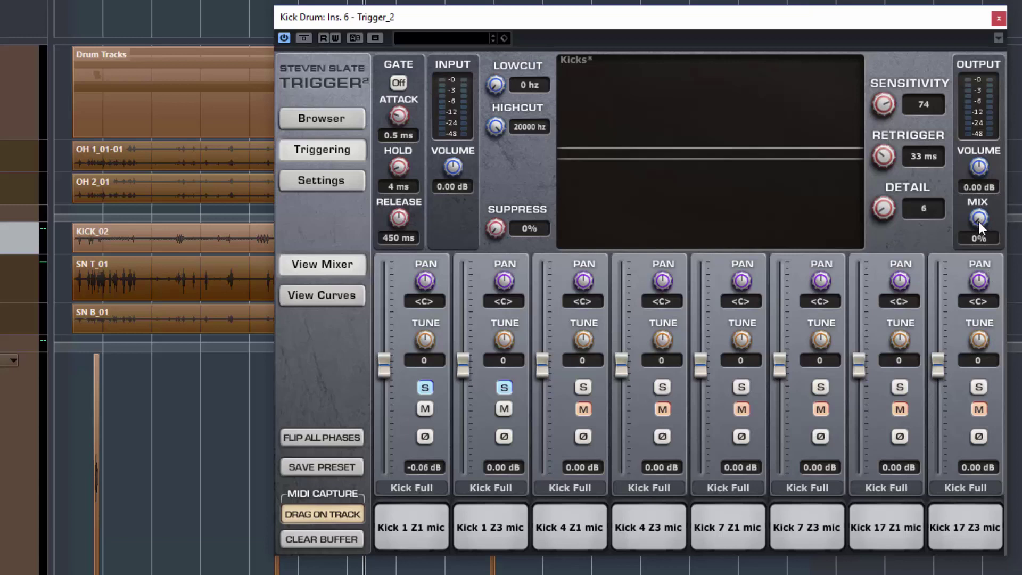
- Play the kick and compare the original with the samples by switching the output mix between 0% and 100%
key("space")
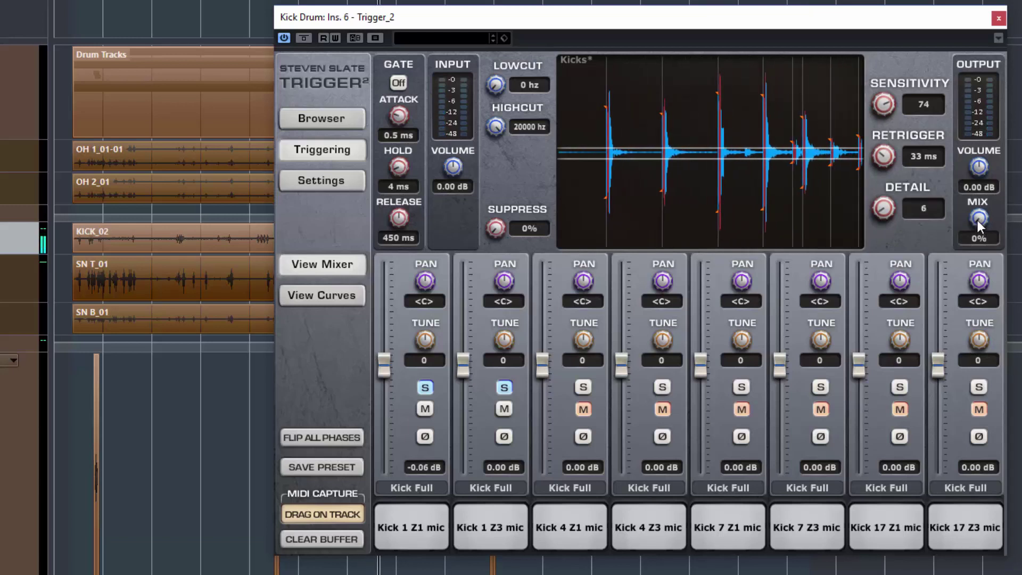
left_click_drag(979, 223, 979, 192)
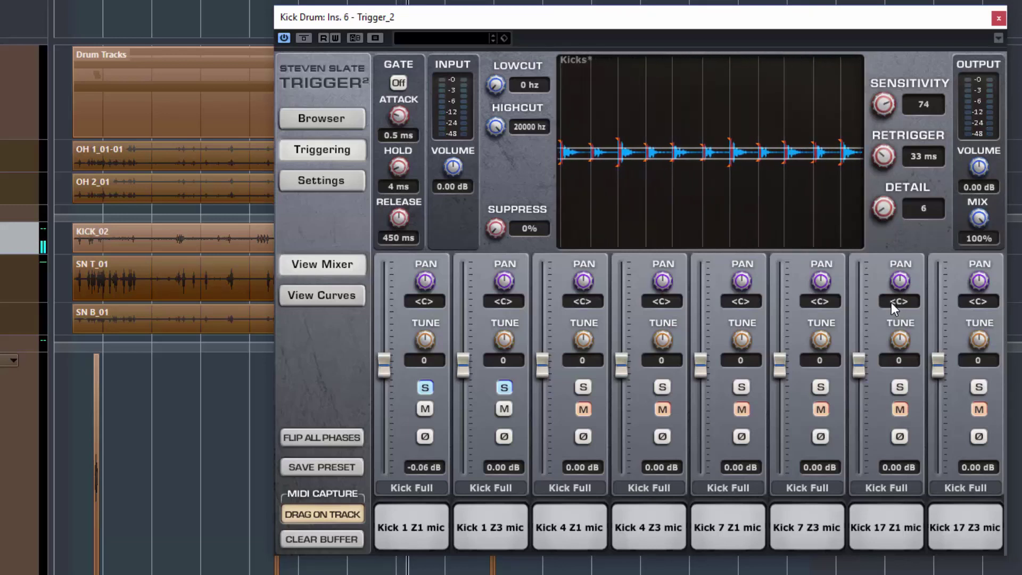
left_click_drag(979, 218, 985, 331)
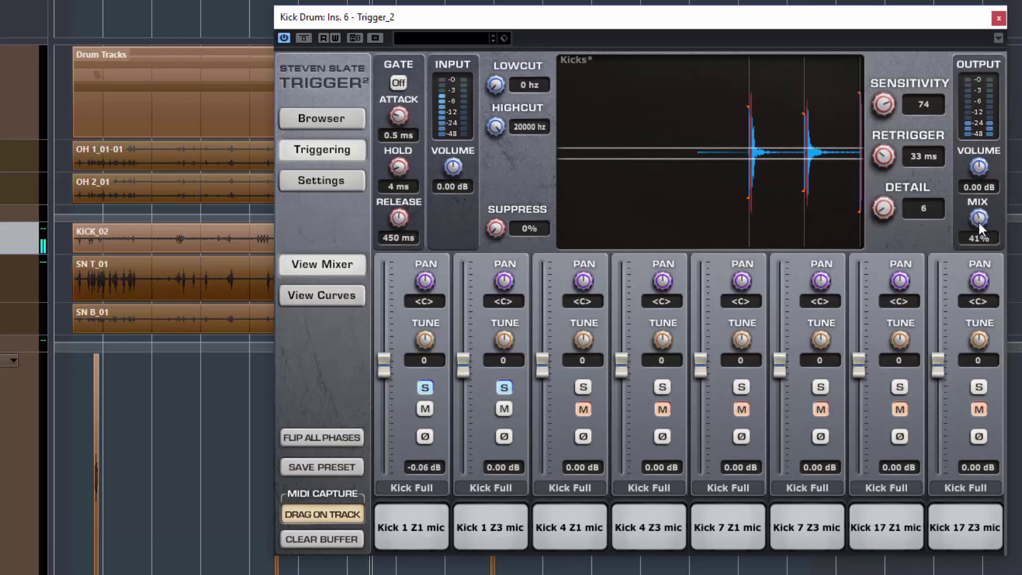
left_click_drag(979, 218, 992, 53)
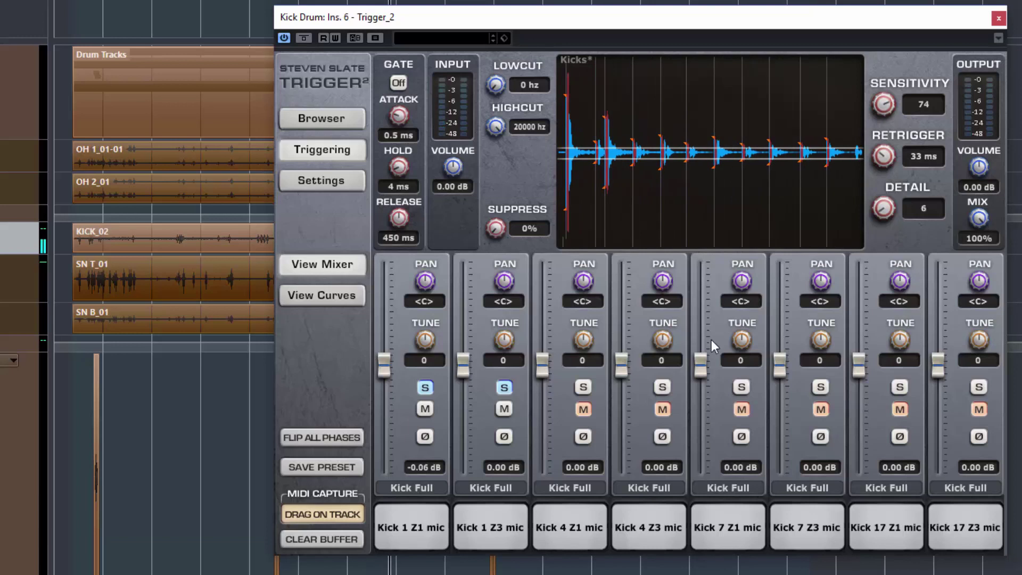
- Solo the Kick 4 Z1 and Kick 4 Z3 mics in place of the two Kick 1 mics
left_click(424, 387)
left_click(504, 386)
left_click(506, 386)
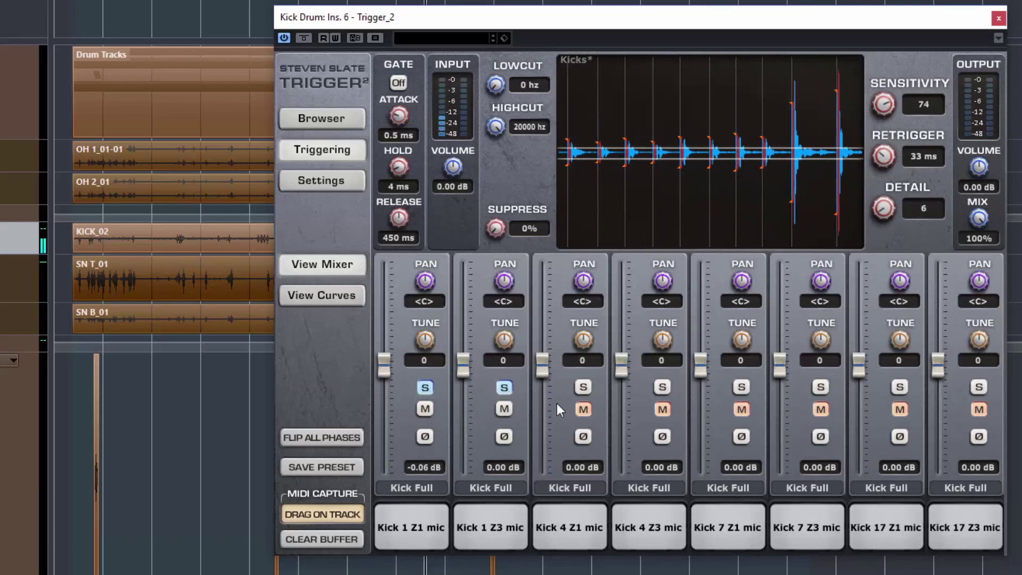
left_click(584, 387)
left_click(662, 388)
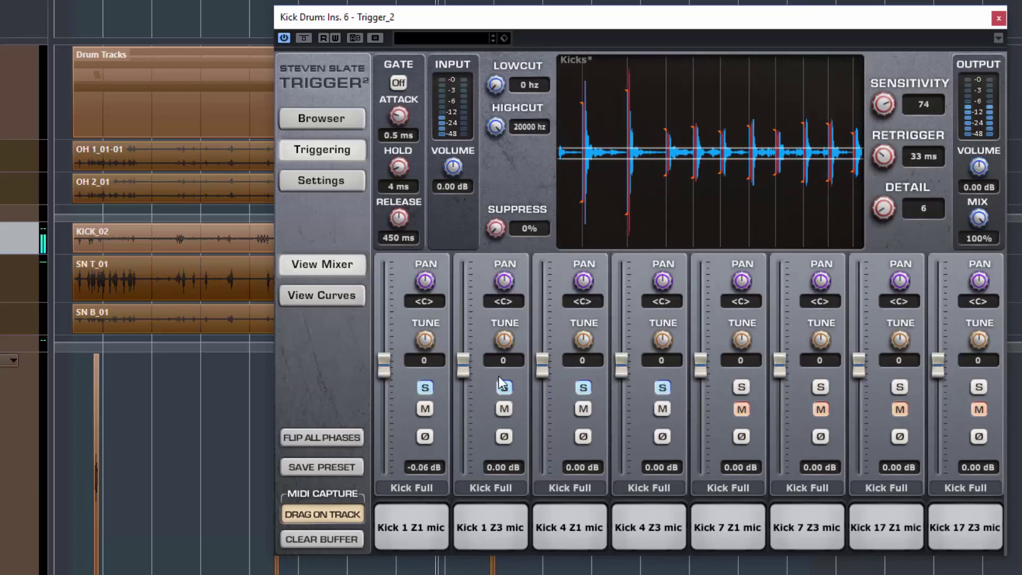
left_click(502, 387)
left_click(424, 387)
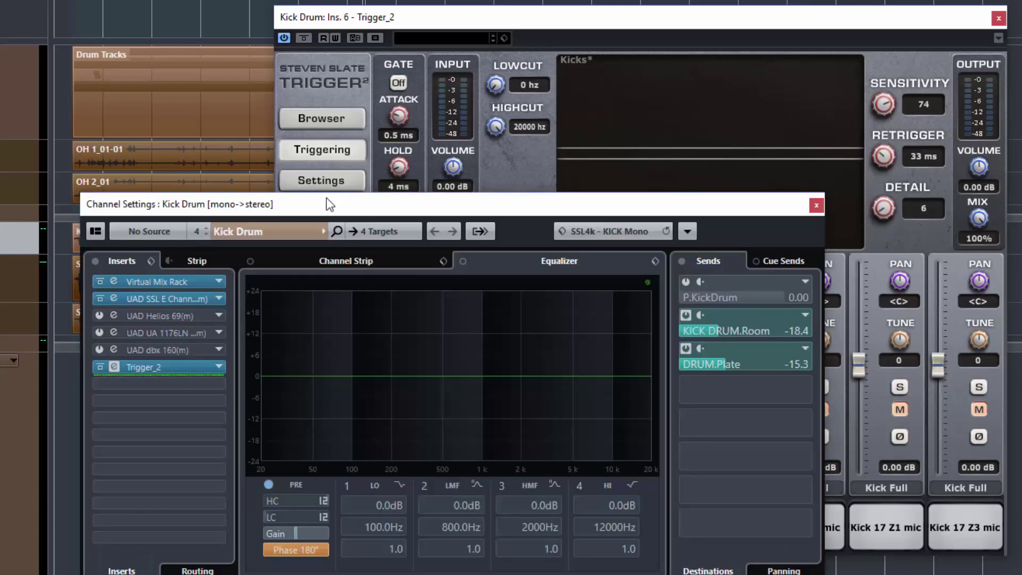
- Examine the original kick's frequency curve in the Kick Drum channel equalizer with the output mix at 0%
left_click_drag(419, 211, 523, 82)
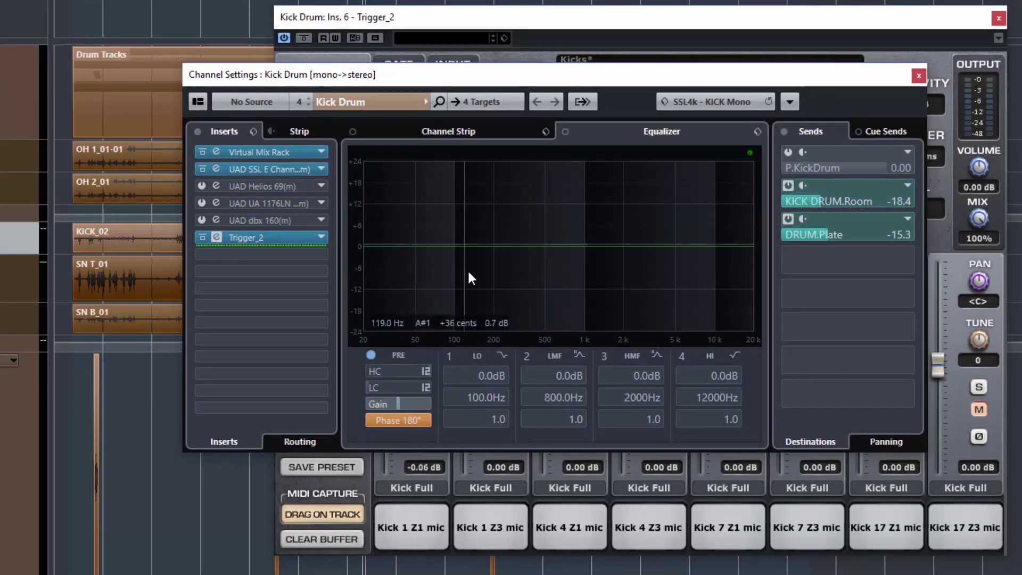
left_click_drag(479, 82, 424, 124)
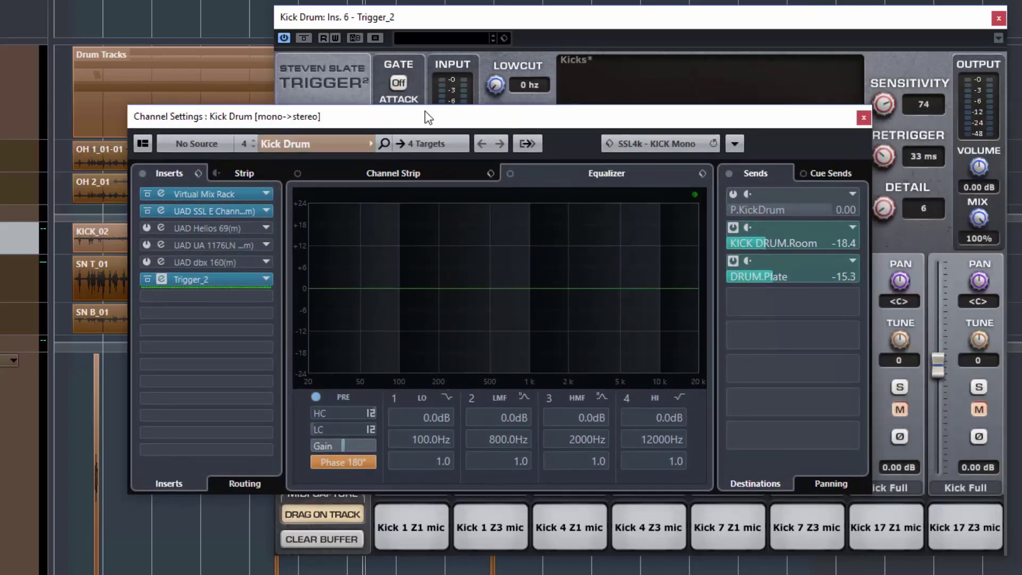
left_click(447, 19)
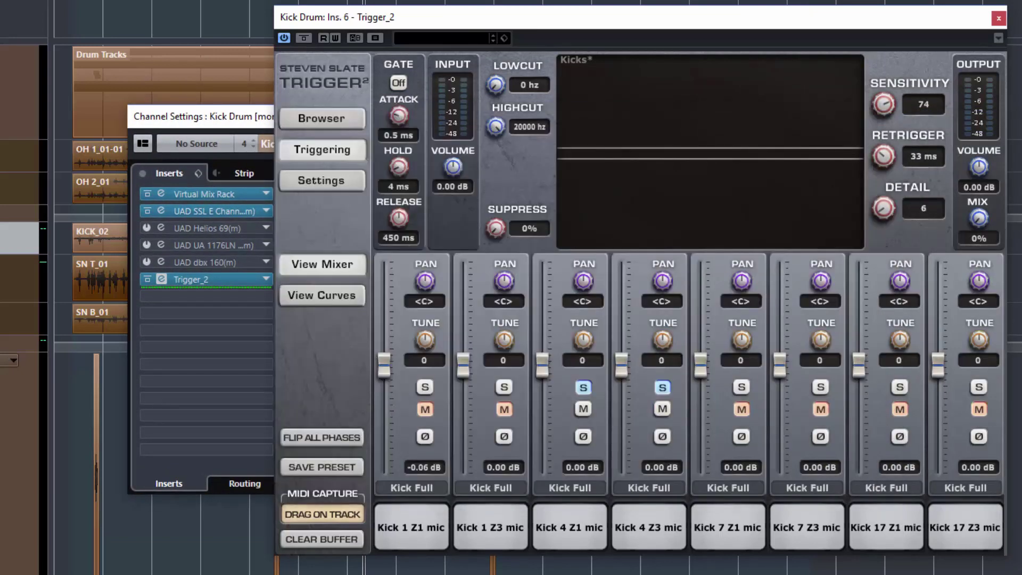
left_click(225, 121)
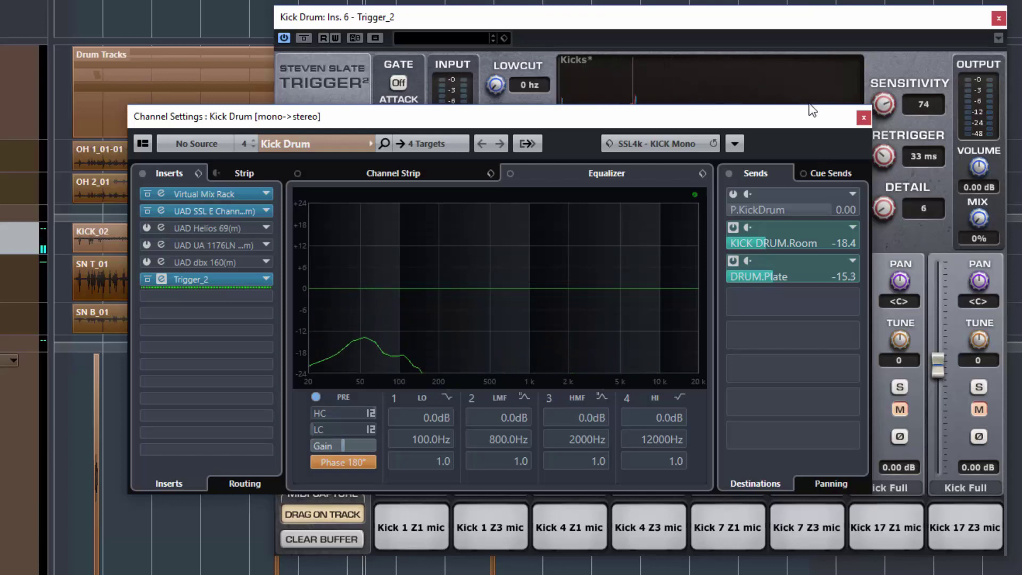
- Set the output mix to 100% and place the channel equalizer beside the Trigger mixer for watching the triggered kick's spectrum
left_click(973, 226)
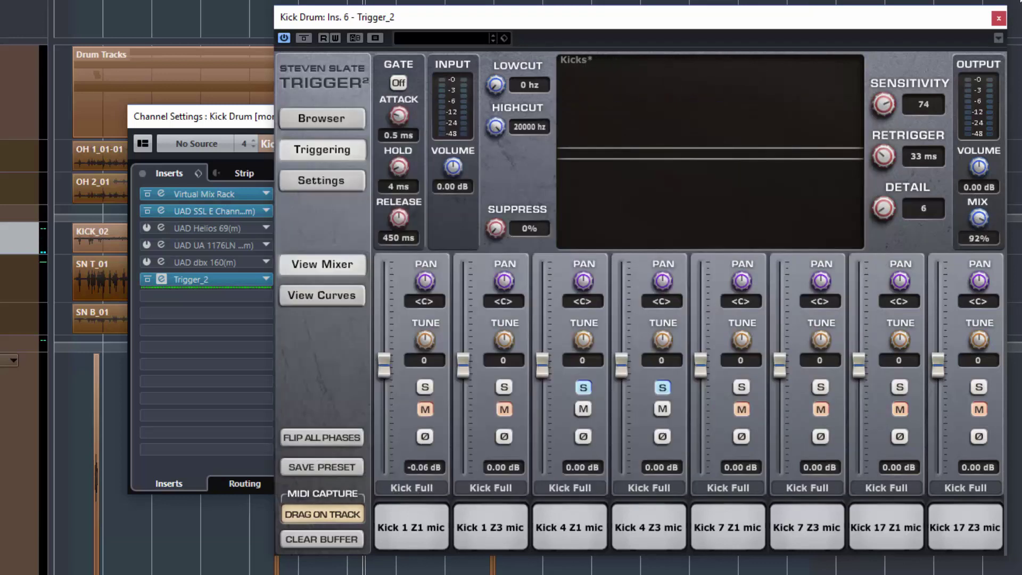
left_click(215, 106)
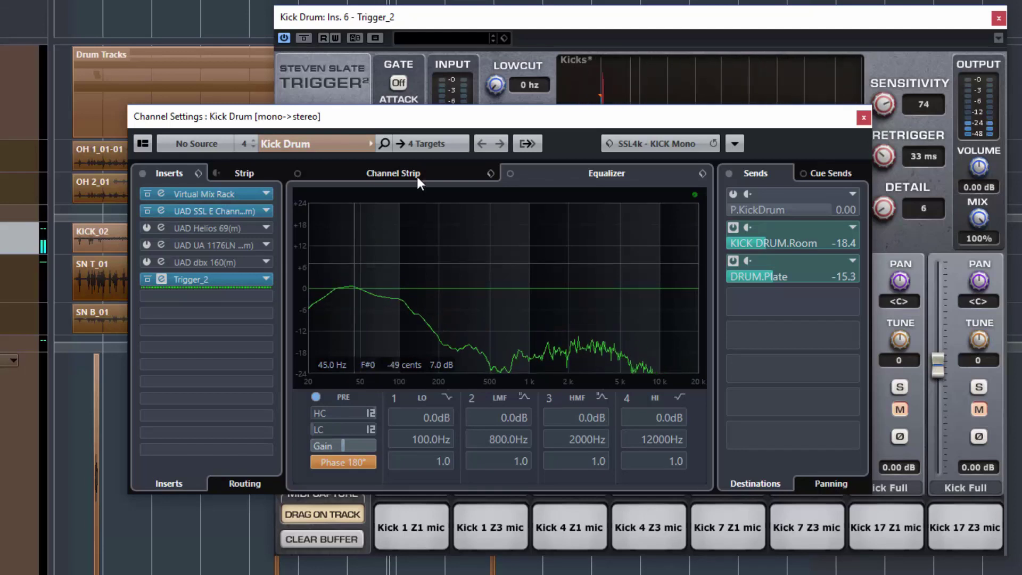
left_click_drag(474, 119, 191, 123)
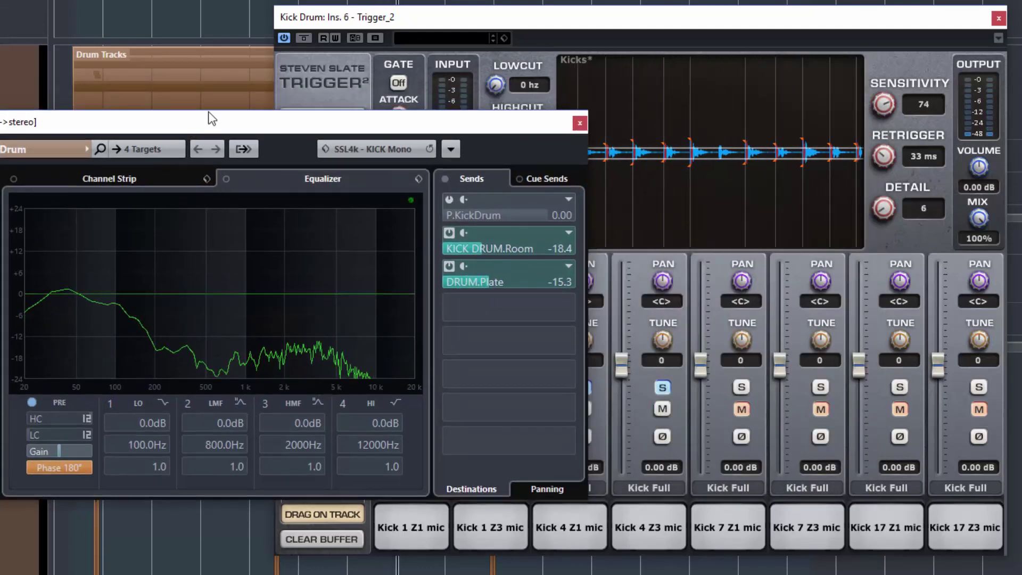
left_click_drag(615, 17, 699, 16)
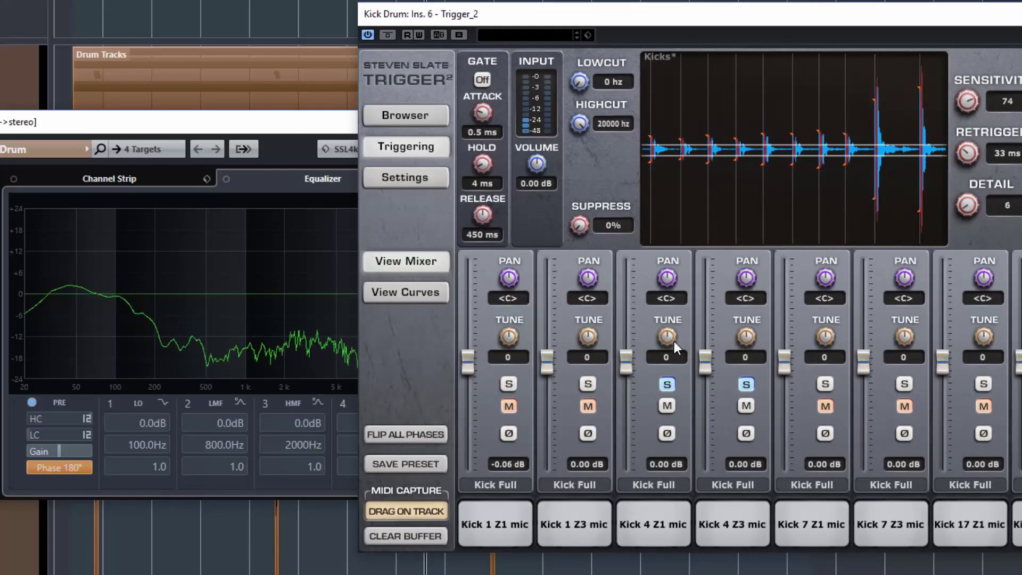
- Tune the Kick 4 Z1 mic to 21, and move the solo from the Kick 4 mics to Kick 1 Z1 and Z3
left_click_drag(670, 341, 667, 321)
left_click(746, 383)
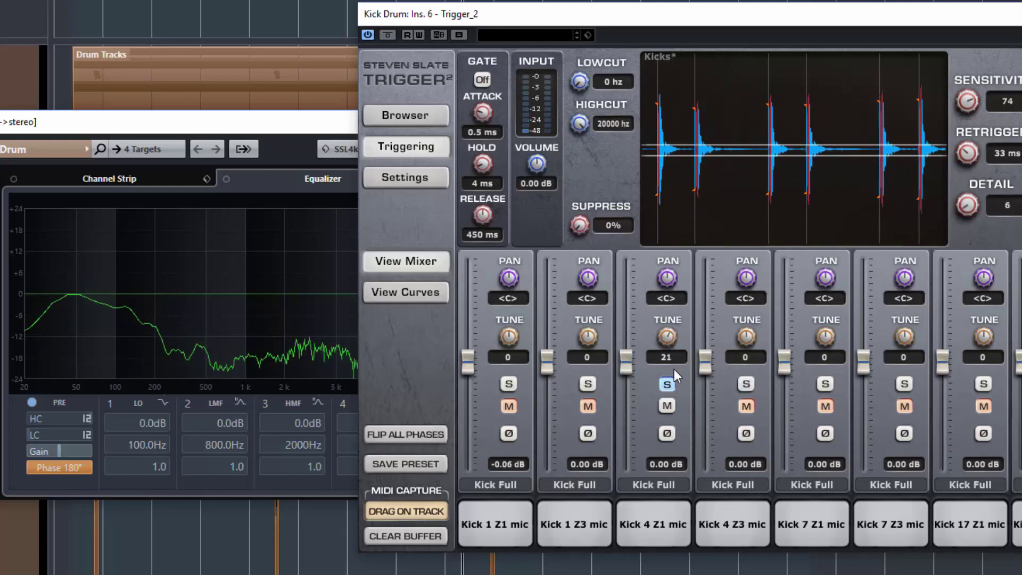
left_click(588, 382)
left_click(510, 383)
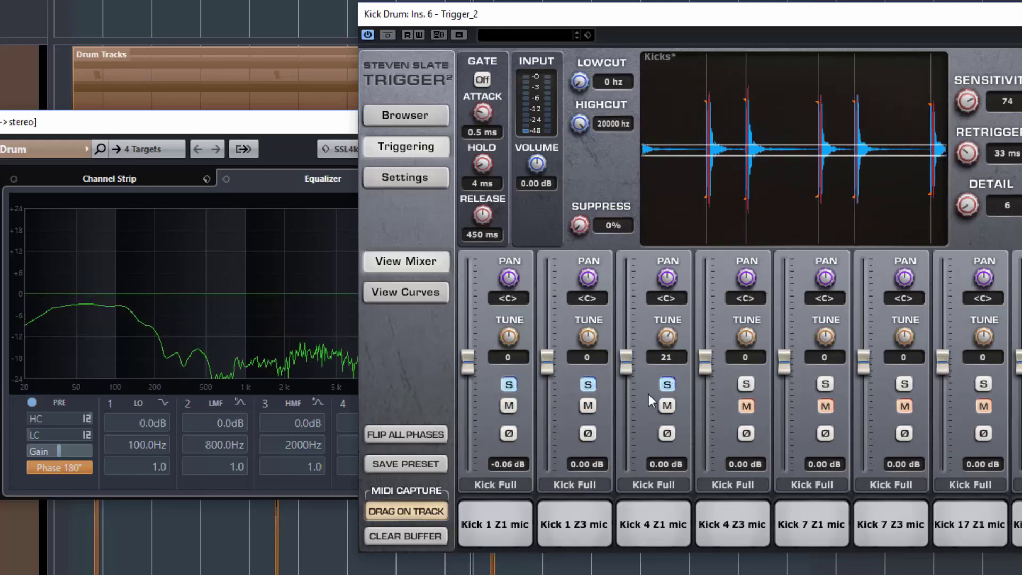
left_click(667, 384)
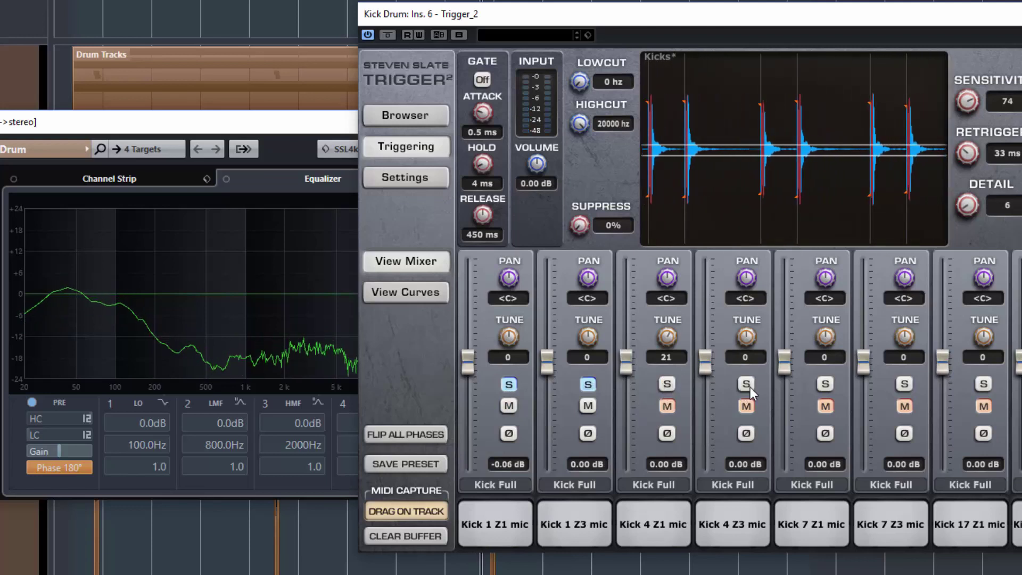
- Audition the Kick 7 and Kick 17 samples by soloing their mics and compare their curves in the equalizer
left_click(826, 383)
left_click(905, 384)
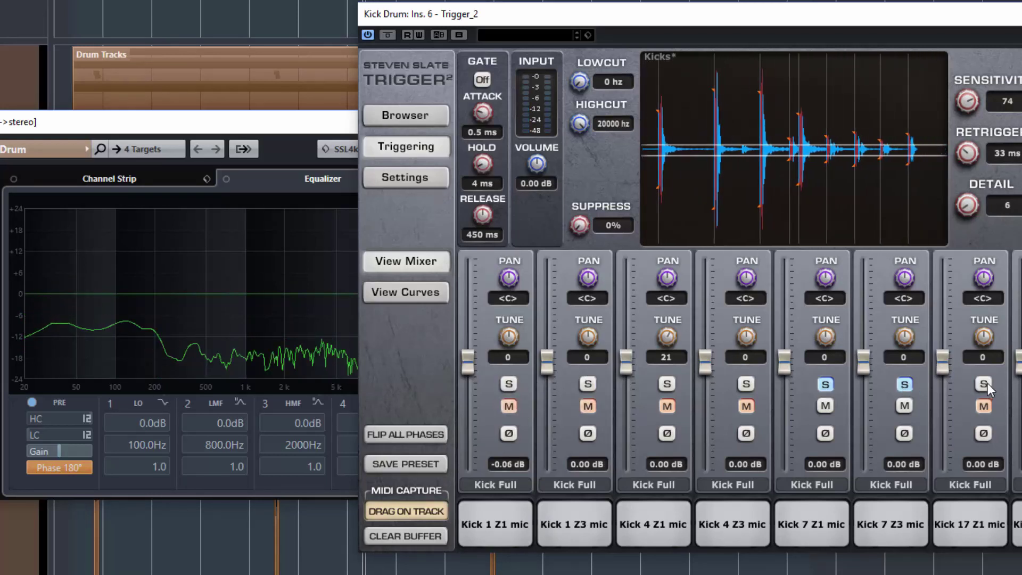
left_click(906, 384)
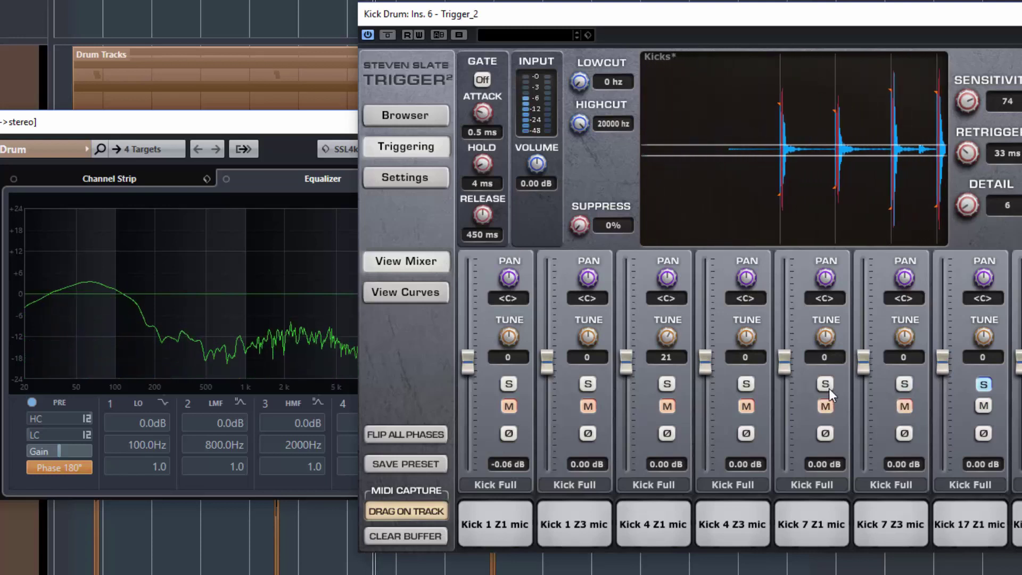
left_click(825, 384)
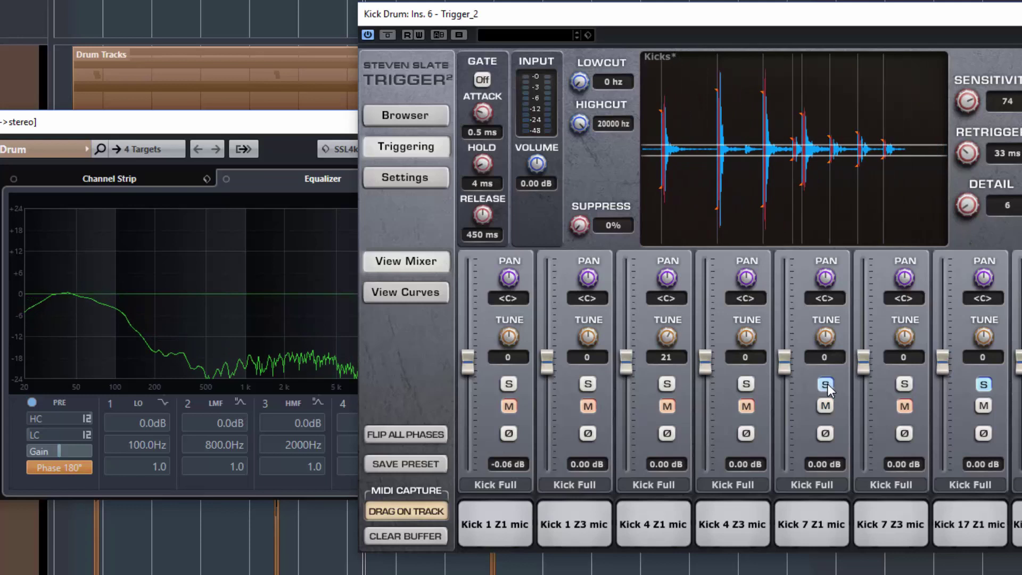
left_click(904, 384)
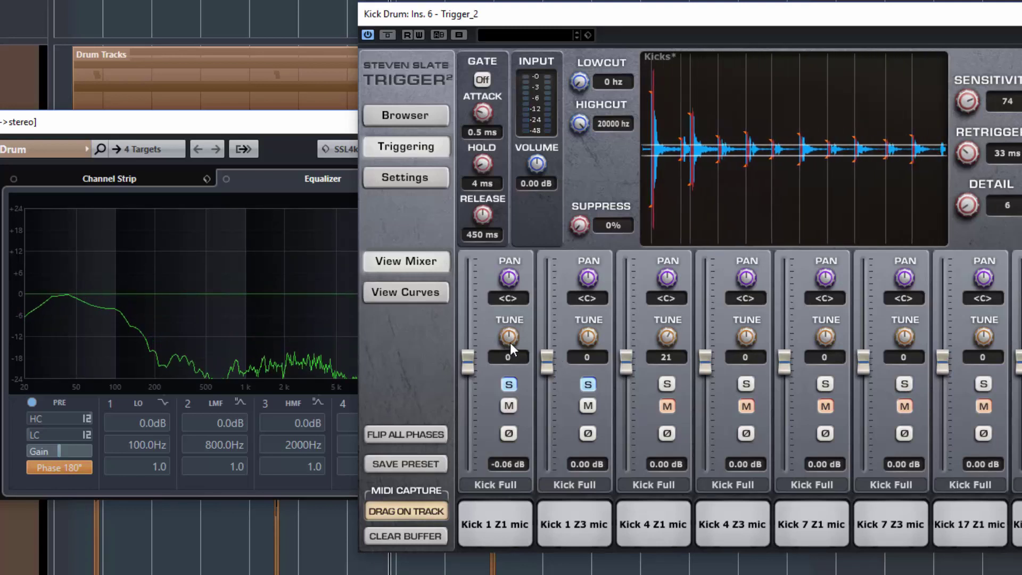
- Try tuning the Kick 1 Z1 and Z3 mics up to 31 and 30, and down to -50 and -52
left_click_drag(508, 340, 506, 310)
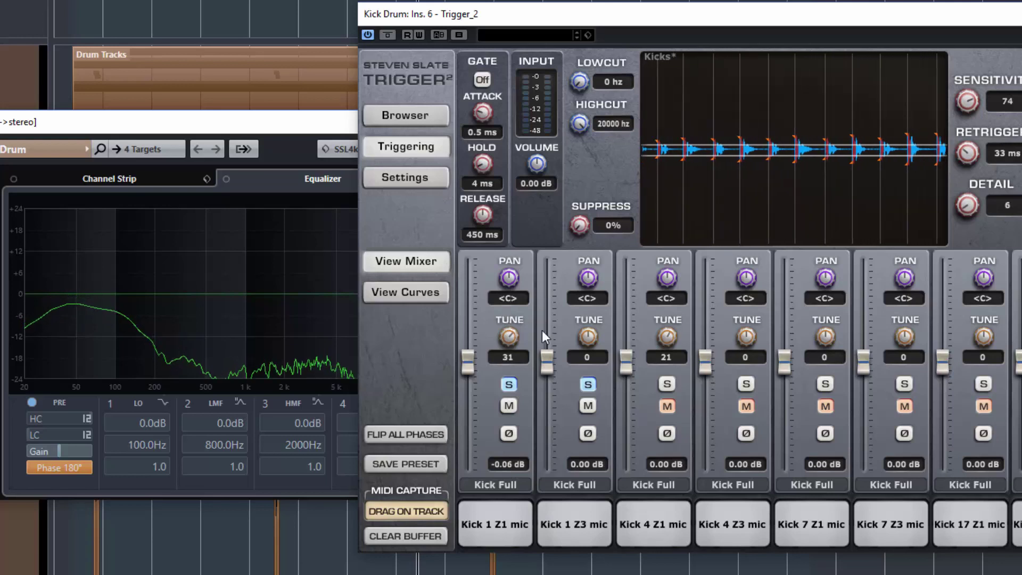
left_click_drag(590, 345, 586, 318)
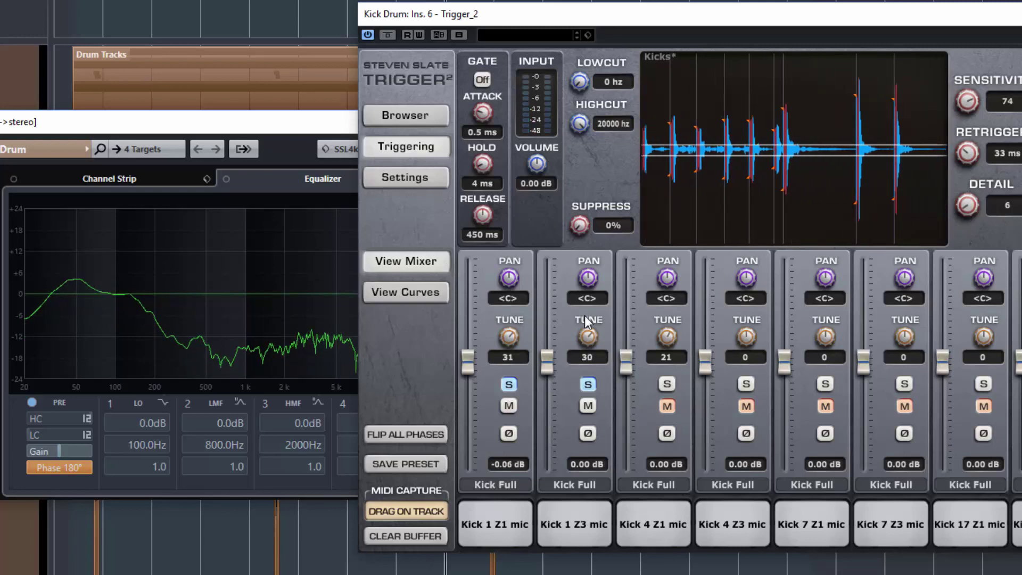
left_click_drag(513, 407, 512, 414)
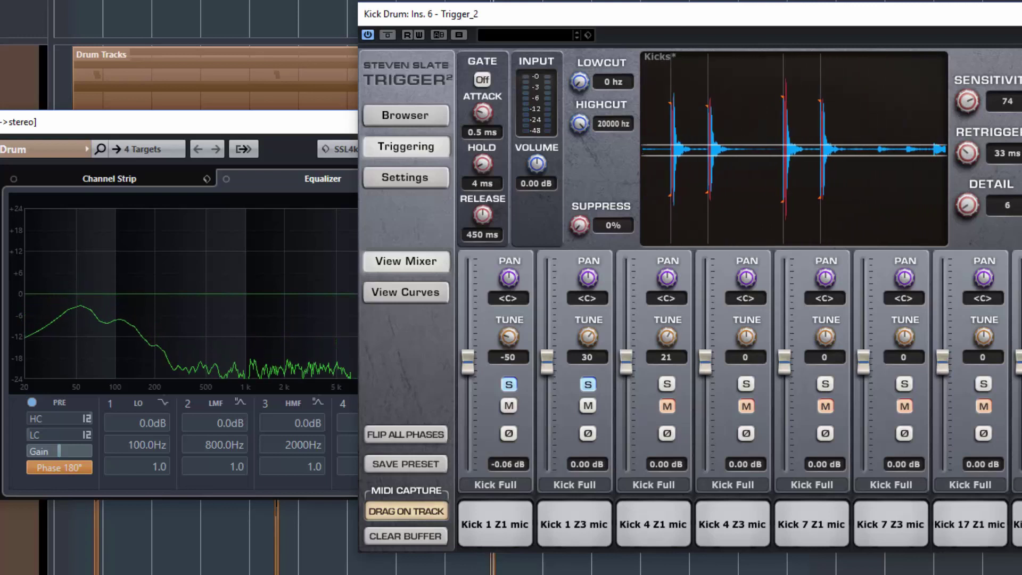
mouse_move(588, 336)
left_mouse_down()
mouse_move(584, 371)
mouse_move(585, 336)
left_mouse_up()
- Remove the solo from the Kick 1 Z3 mic and set the tune of the Kick 1 Z1 mic to 36
left_click(586, 386)
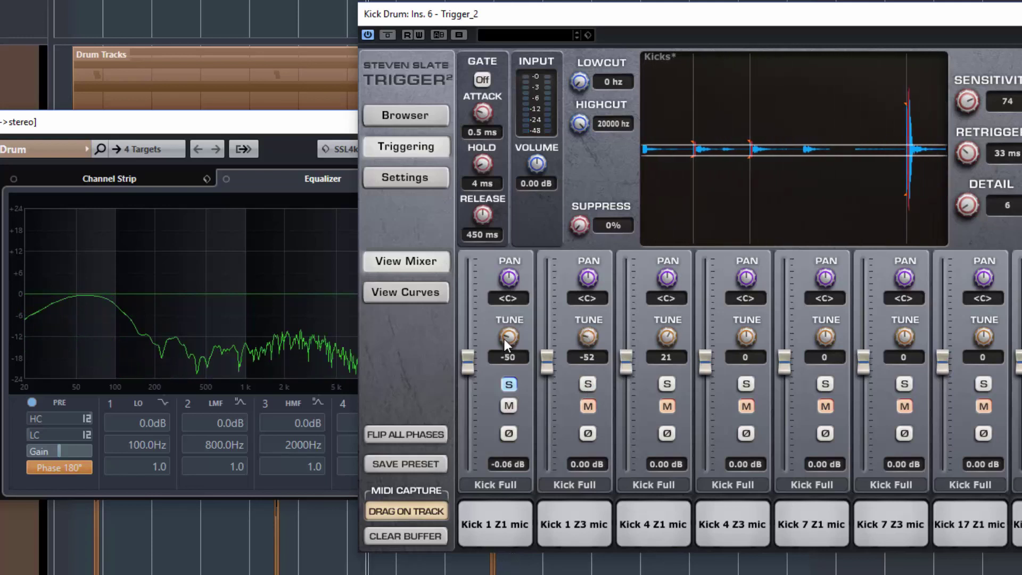
left_click_drag(505, 336, 516, 383)
left_click_drag(504, 337, 505, 332)
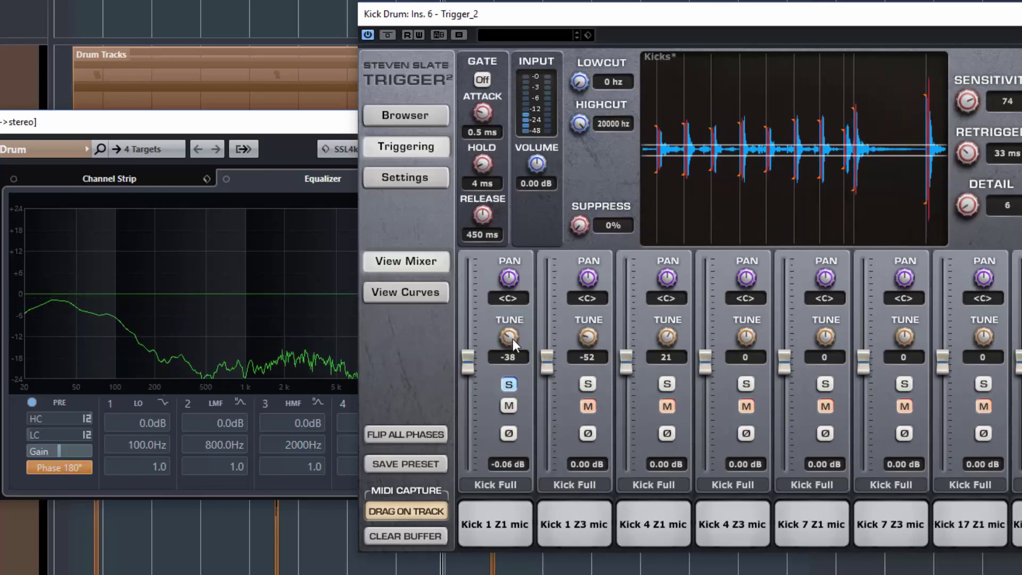
left_click_drag(504, 341, 508, 275)
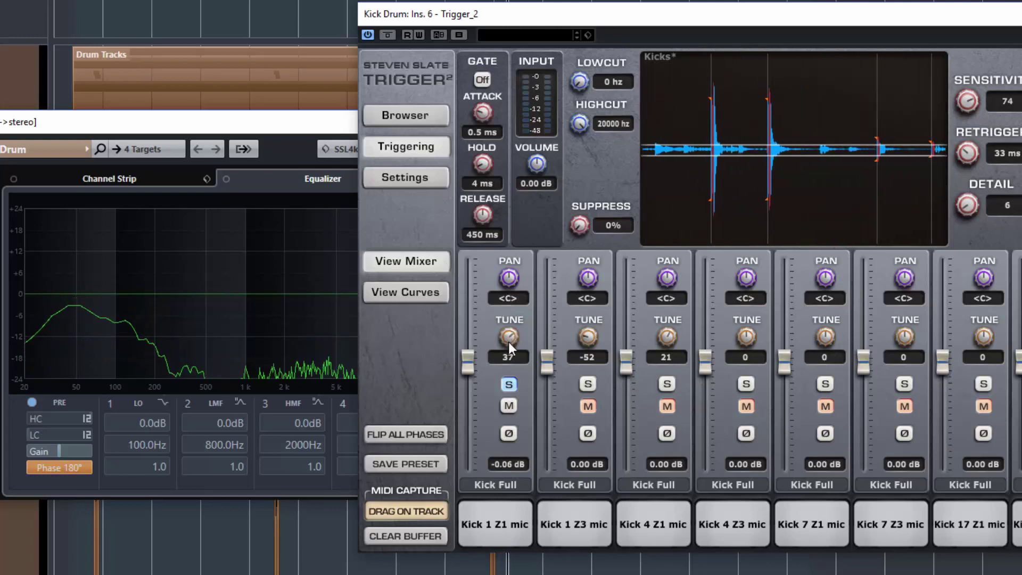
left_click_drag(508, 341, 508, 342)
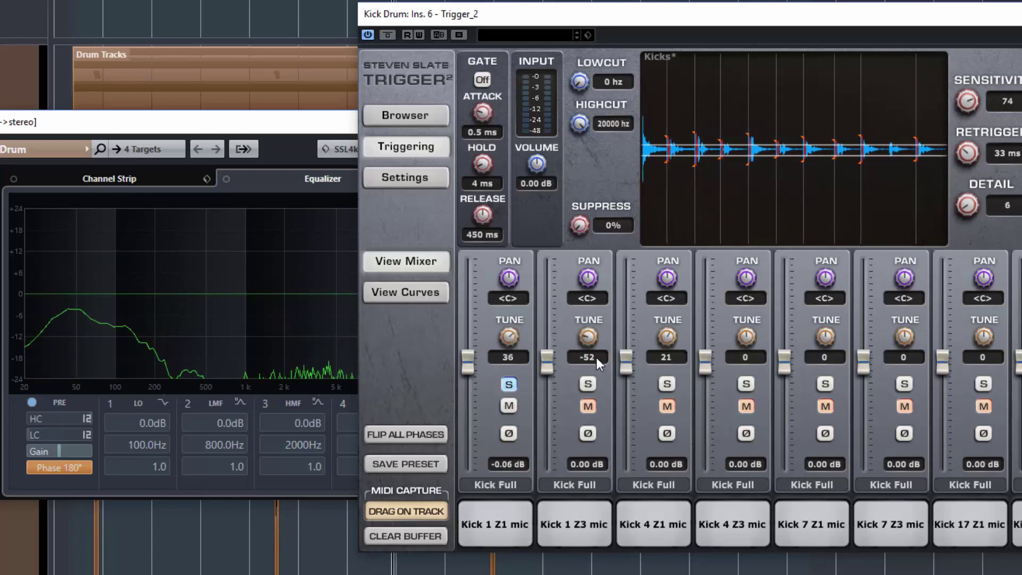
- Solo the Kick 1 Z3 mic again and set its tune to 36
left_click(588, 384)
left_click_drag(572, 336, 572, 244)
left_click_drag(496, 243, 497, 248)
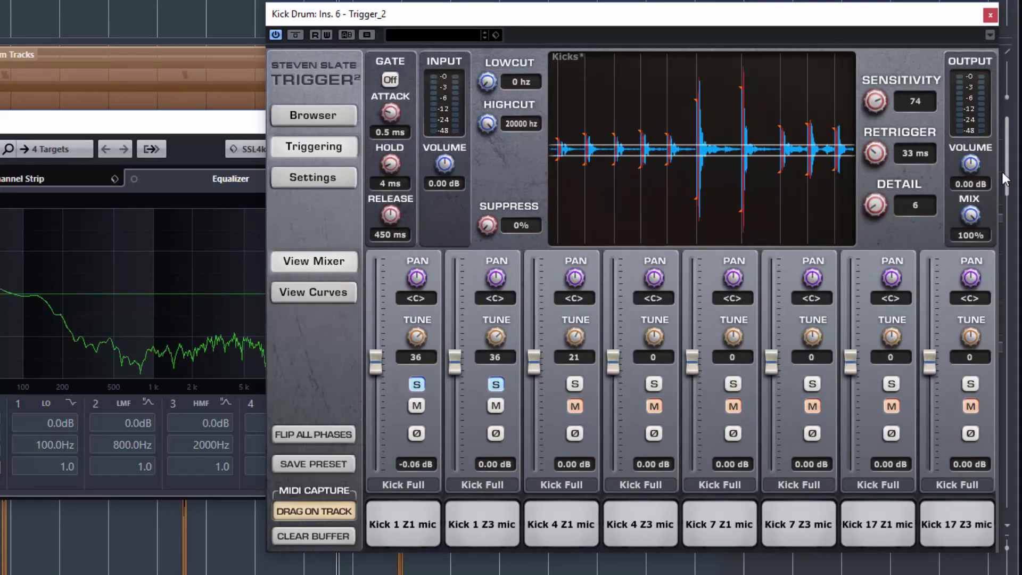
- Compare the retuned Kick 1 samples with the original kick by switching the output mix to 0% and back to 100%
left_click_drag(962, 220, 955, 459)
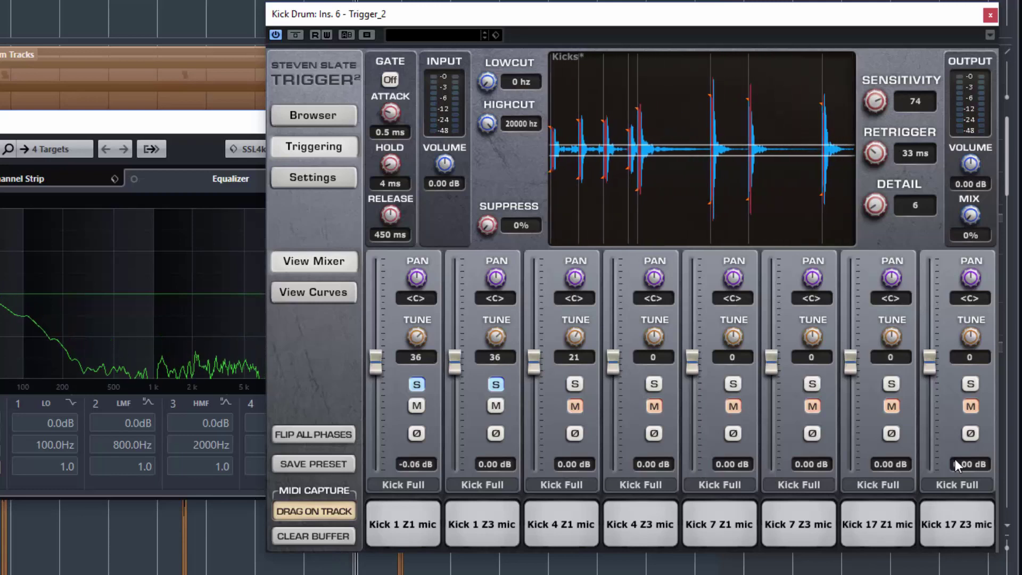
left_click_drag(954, 459, 958, 2)
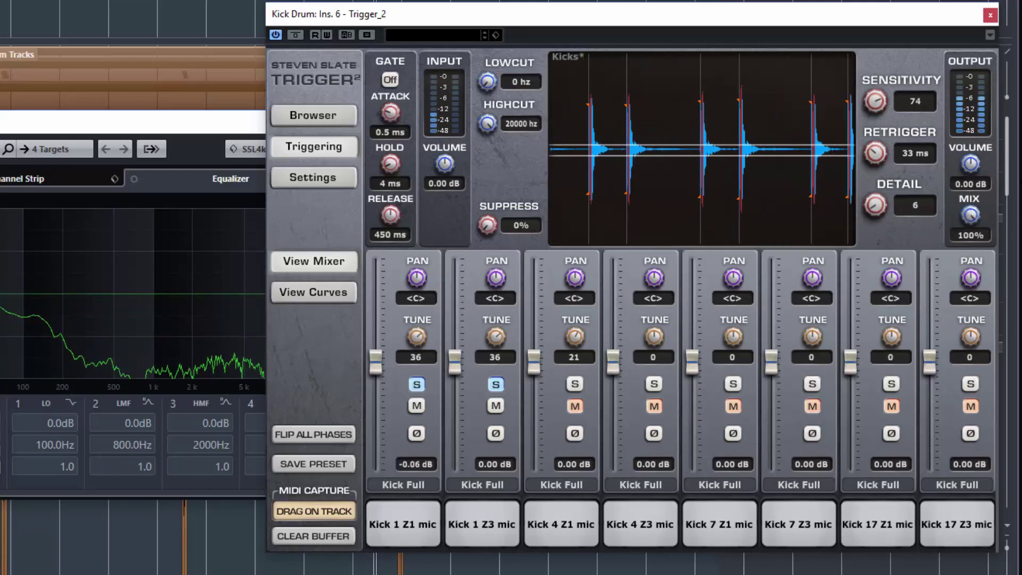
- Blend the Kick 1 samples with the original kick at a 40% output mix and compare the blend with Trigger 2 bypassed
left_click_drag(970, 215, 968, 495)
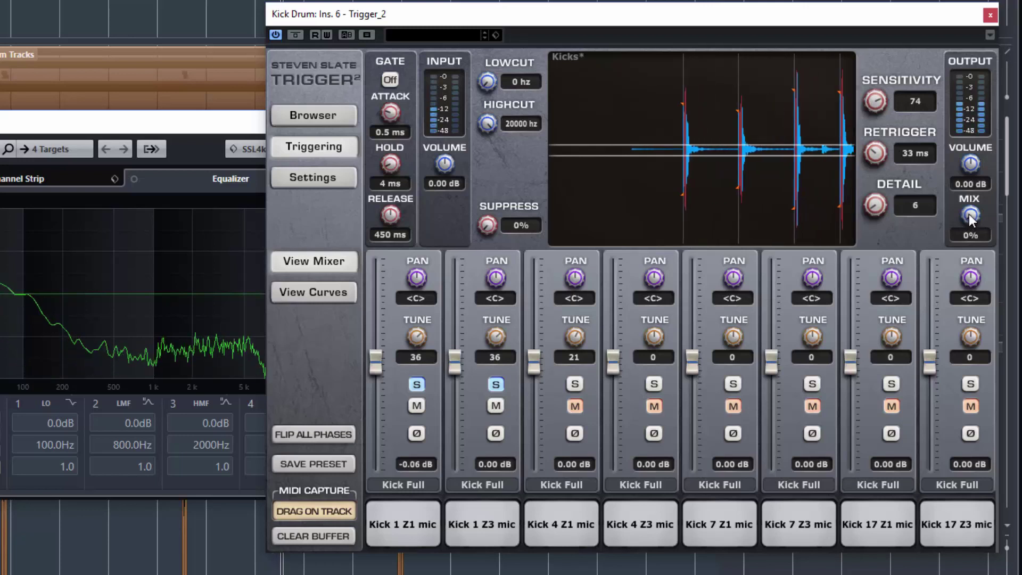
left_click_drag(968, 214, 969, 129)
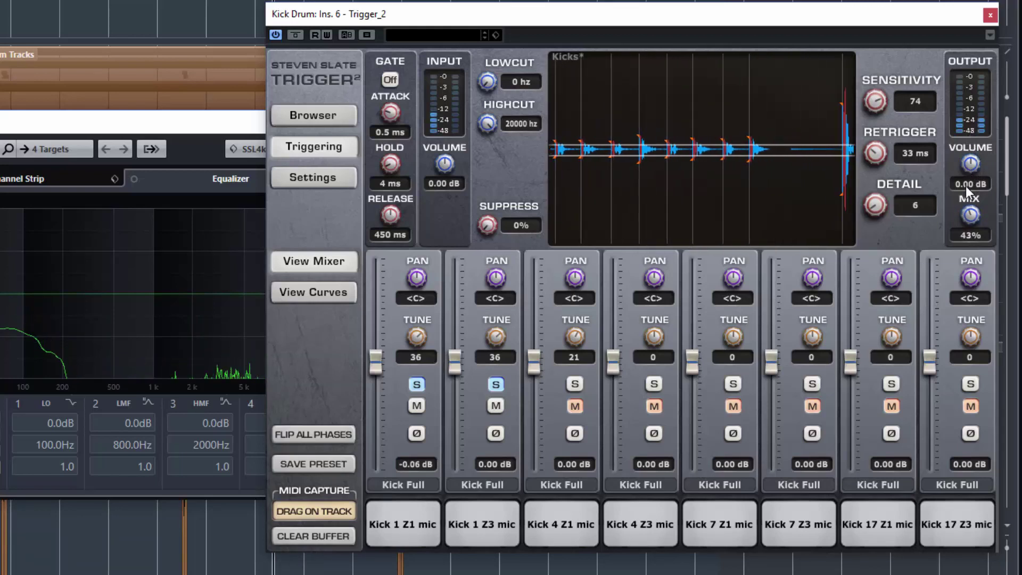
mouse_move(968, 216)
left_mouse_down()
mouse_move(970, 113)
mouse_move(968, 221)
left_mouse_up()
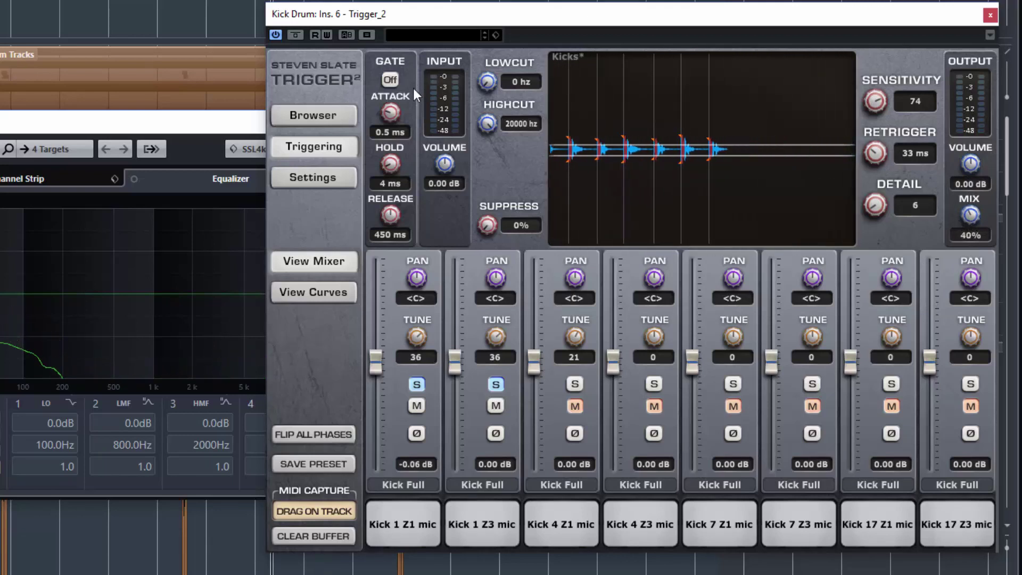
left_click(294, 36)
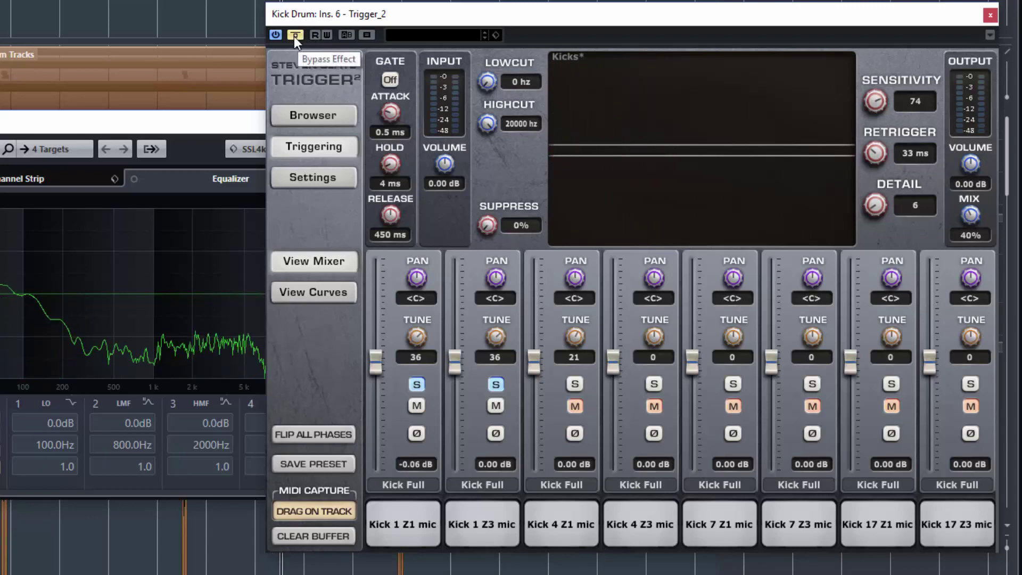
left_click(295, 37)
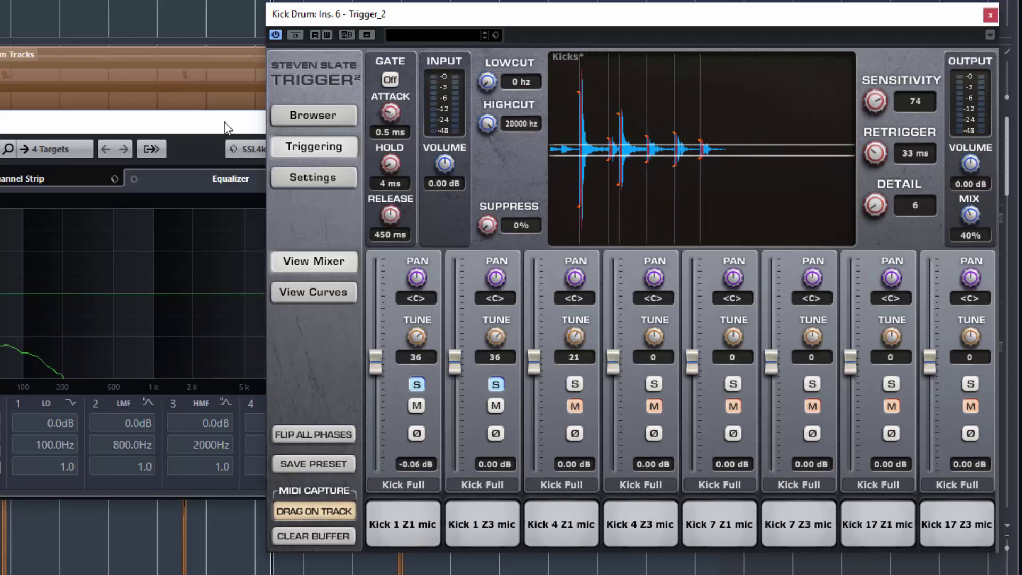
- Close the Trigger 2 and channel settings windows of the Kick Drum track
left_click_drag(621, 14, 570, 30)
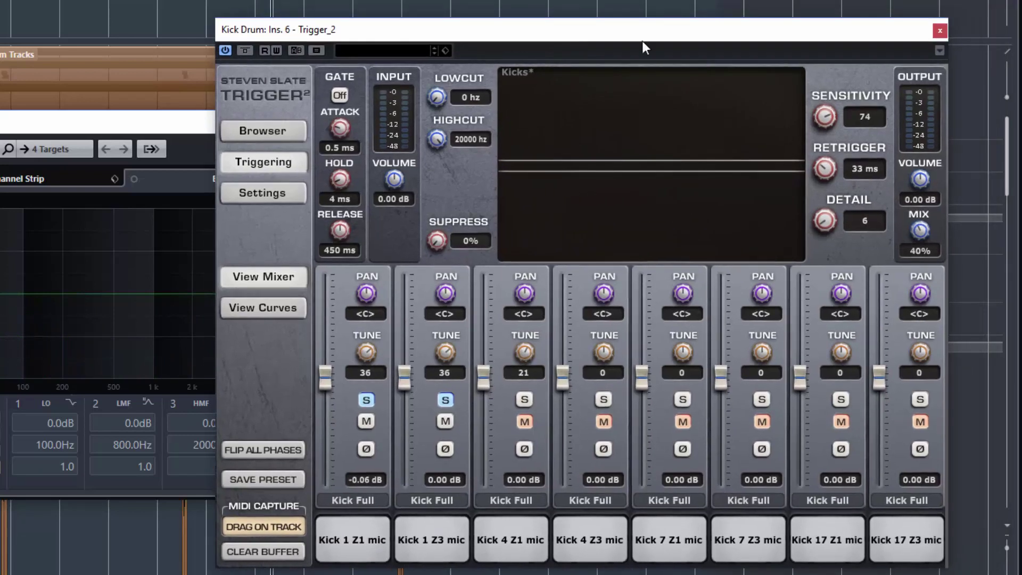
left_click(940, 30)
left_click_drag(423, 125, 694, 117)
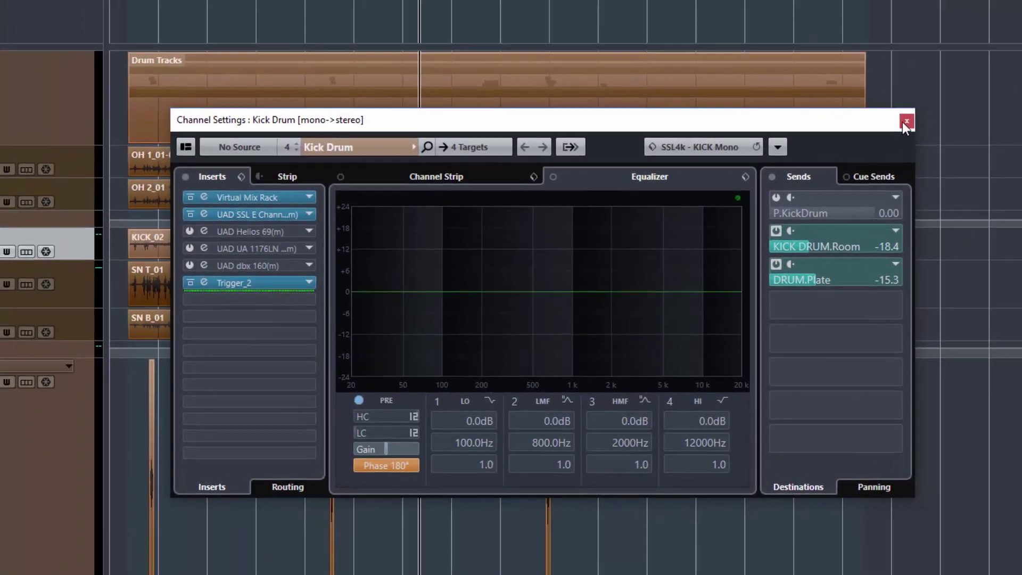
left_click(755, 113)
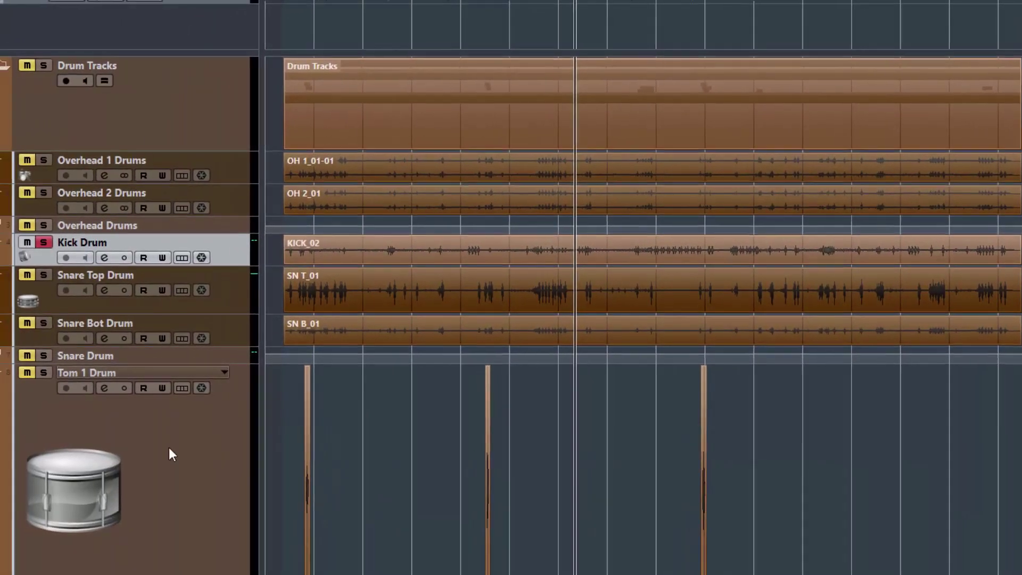
- Remove the solo from the Kick Drum, solo the Snare Top Drum, and move playback back to a busy snare passage
left_click(46, 243)
left_click(44, 273)
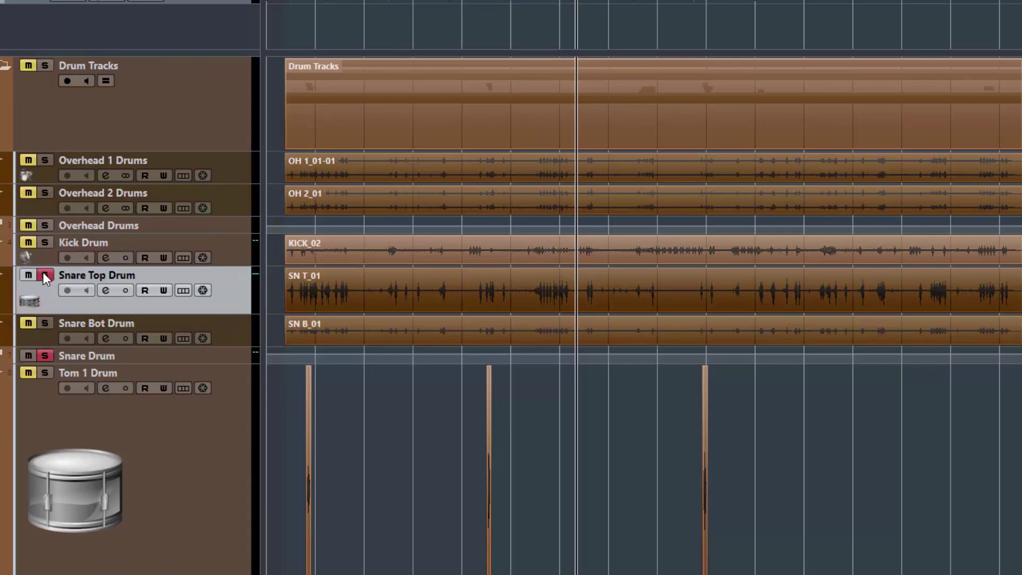
left_click(536, 40)
left_click(538, 40)
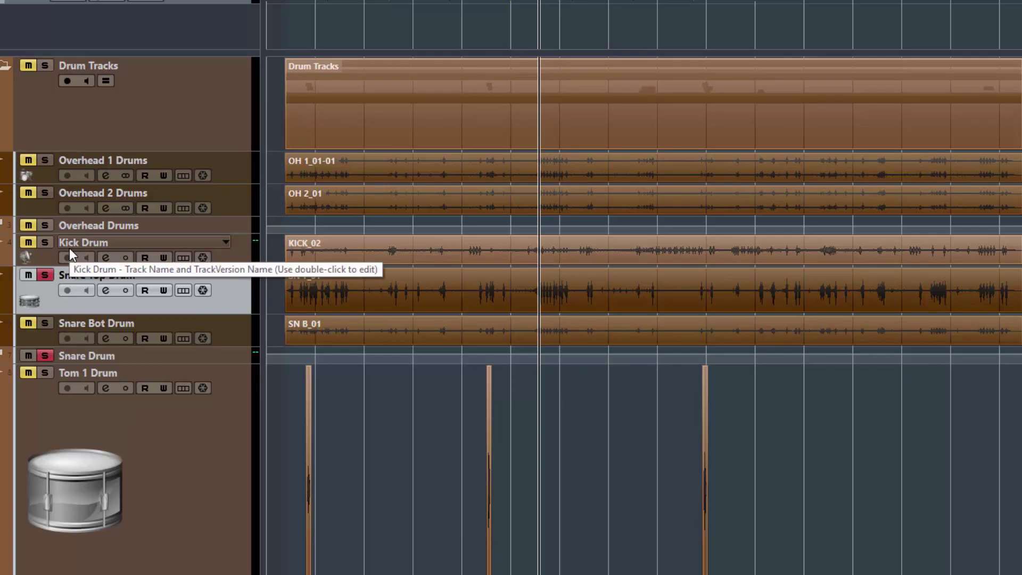
- Open Trigger 2 from the first insert of the Snare Top Drum and close that track's channel settings
left_click(107, 291)
left_click(413, 196)
left_click_drag(701, 10, 767, 36)
left_click(570, 51)
left_click(529, 128)
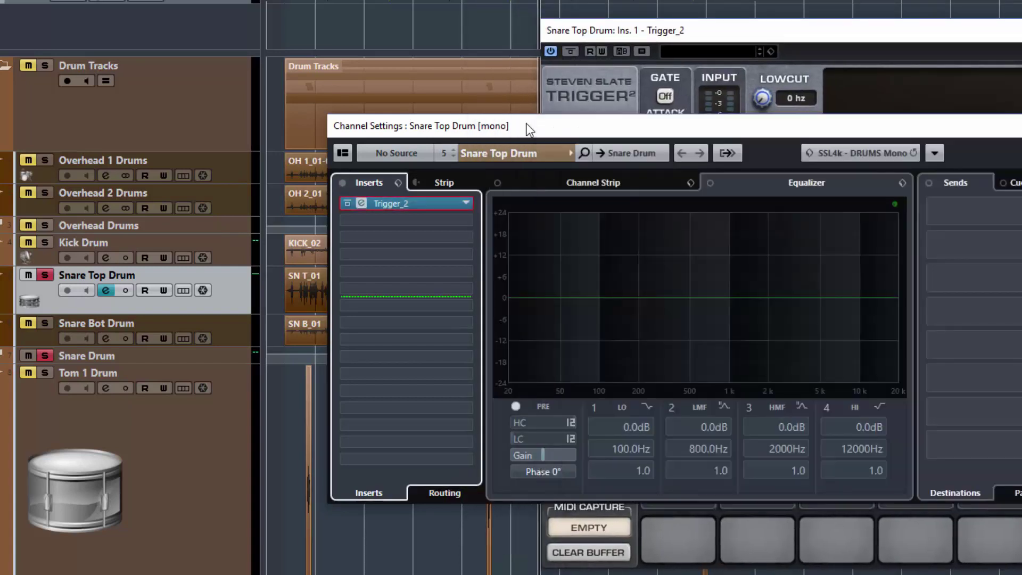
left_click(1019, 125)
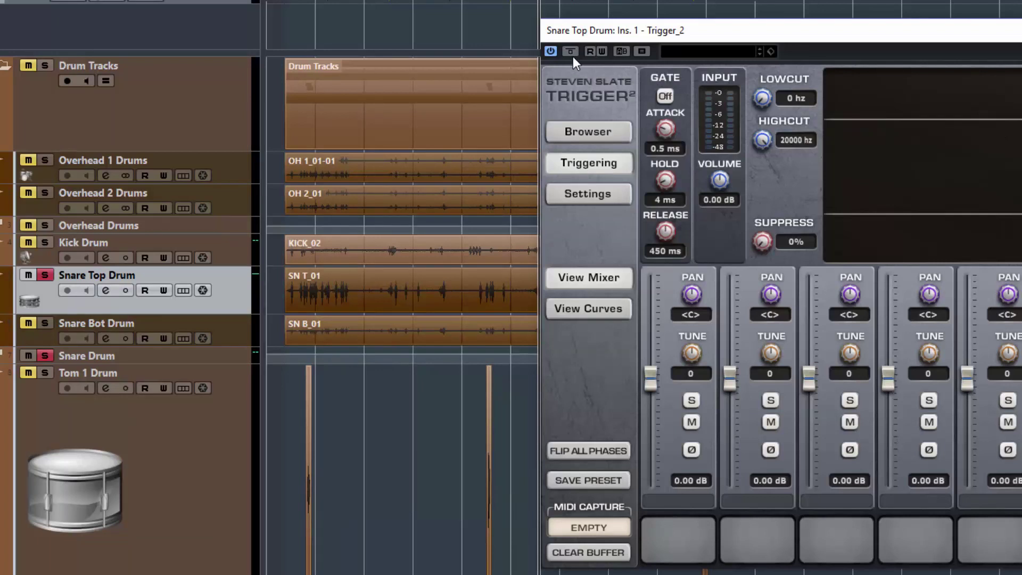
- Listen to the original snare with Trigger 2 bypassed, keeping the Snare Top Drum track in view
left_click(570, 51)
left_click_drag(595, 28, 708, 33)
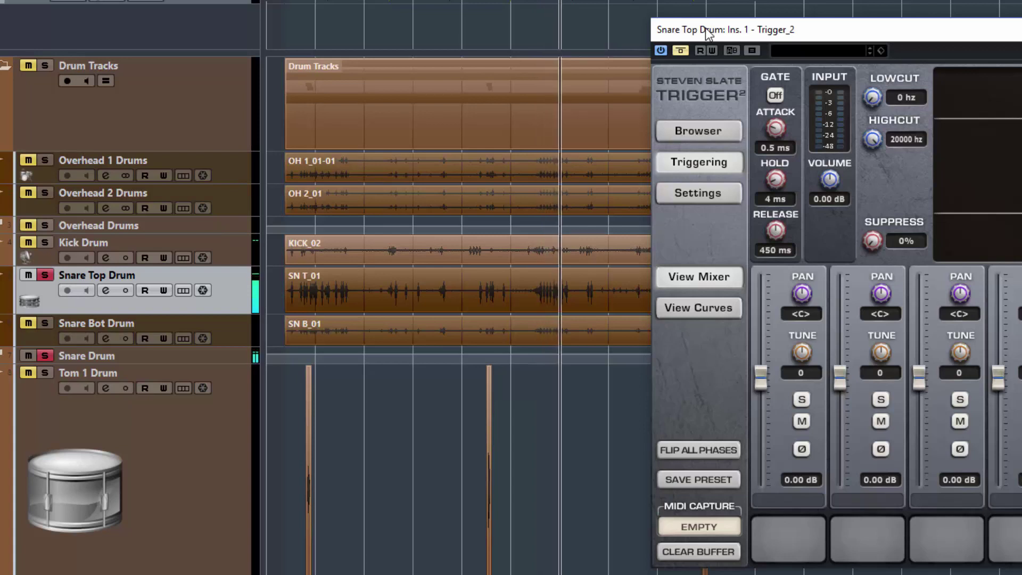
left_click_drag(690, 33, 541, 24)
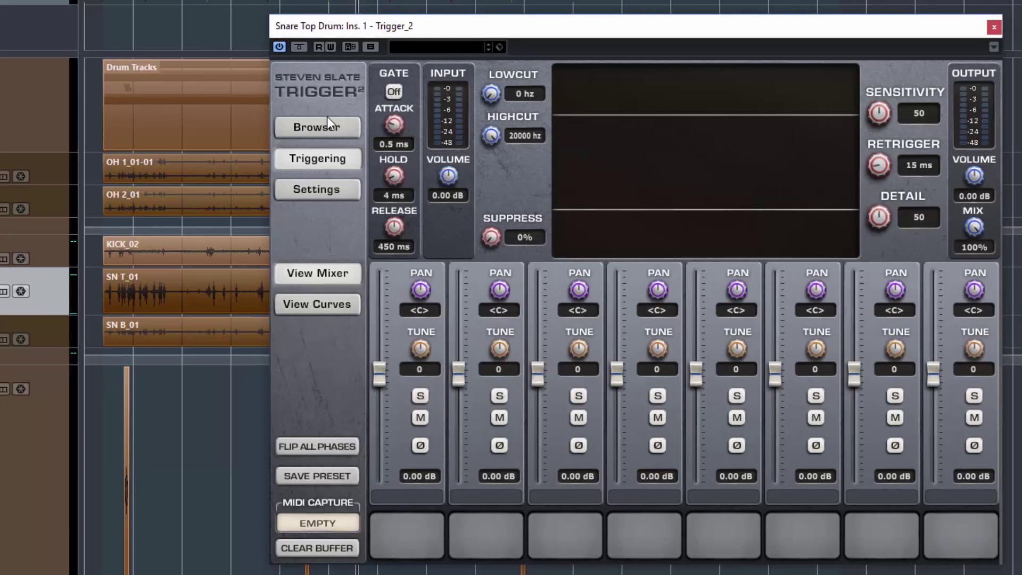
- Load the Snares.prs preset from My Presets in the Trigger 2 Presets folder
left_click(333, 131)
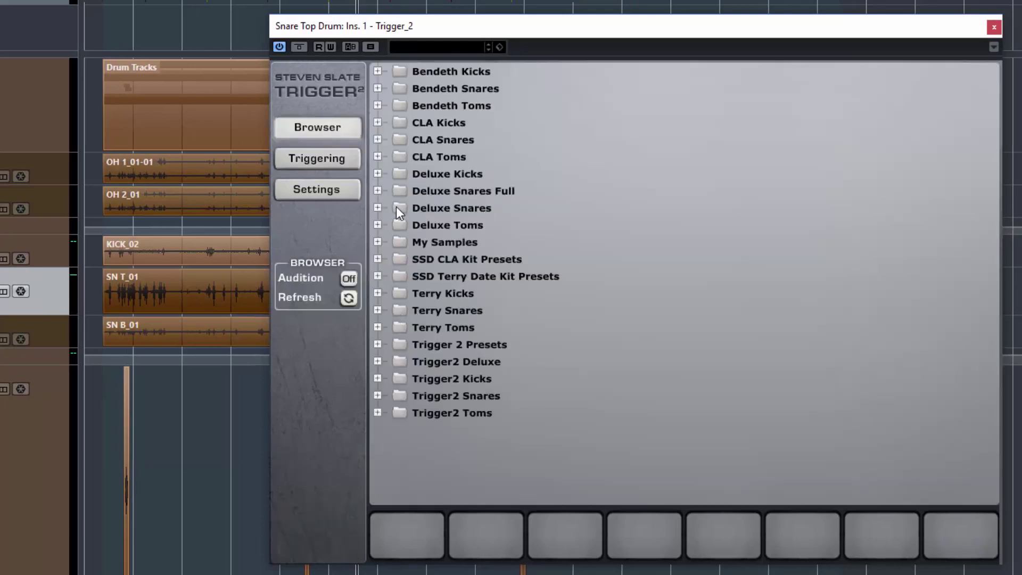
double_click(429, 346)
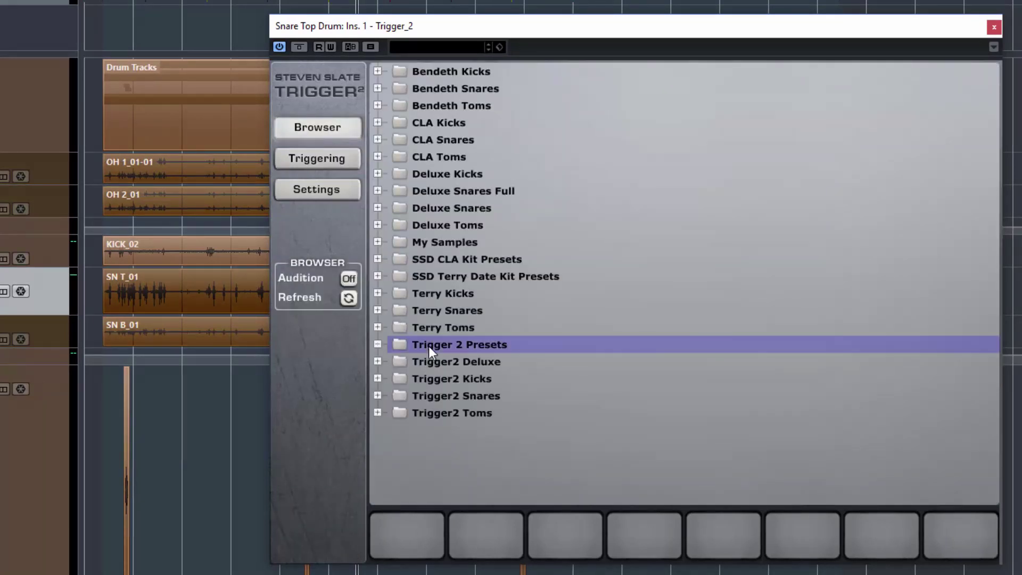
left_click(378, 345)
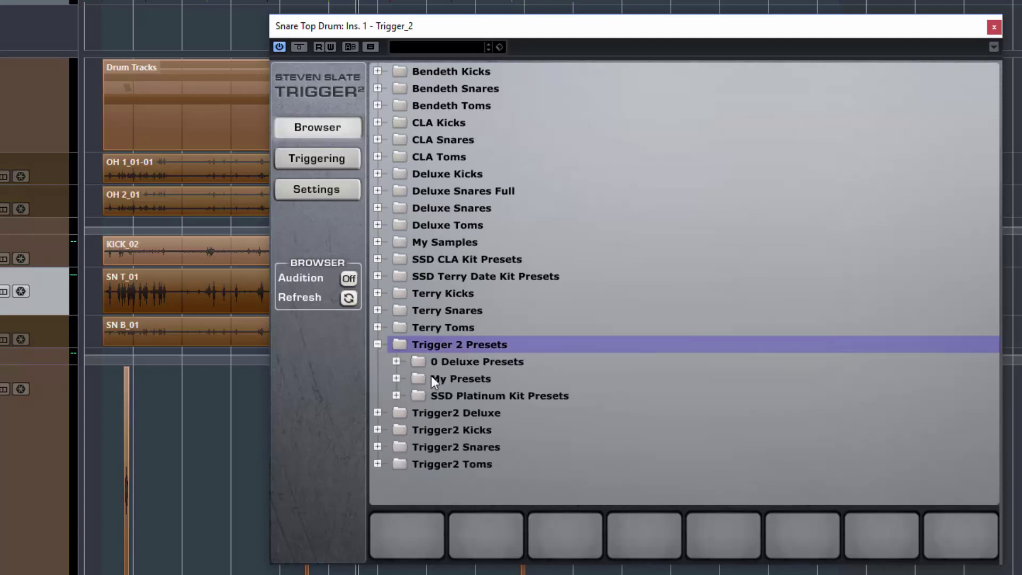
left_click(396, 378)
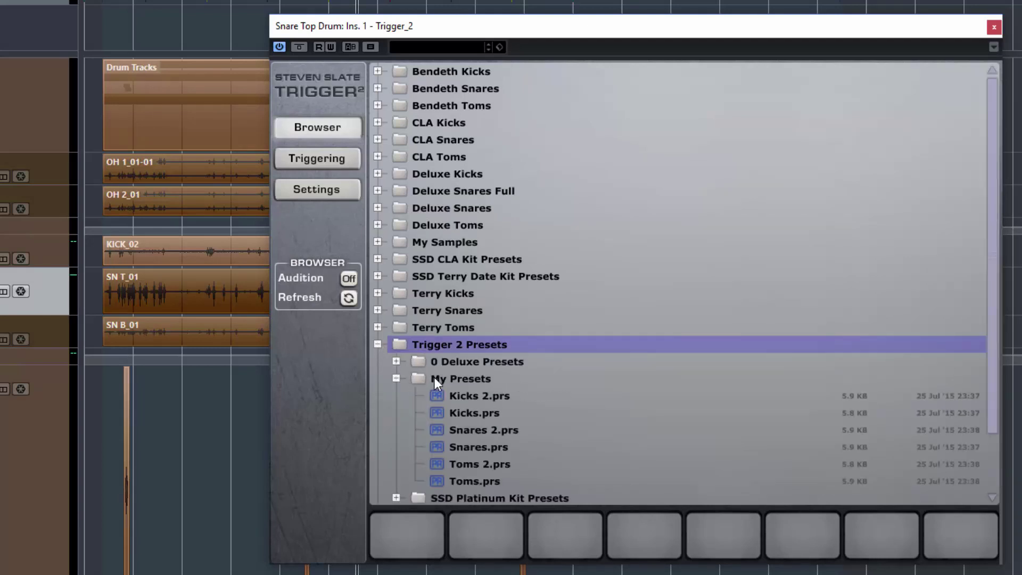
double_click(493, 446)
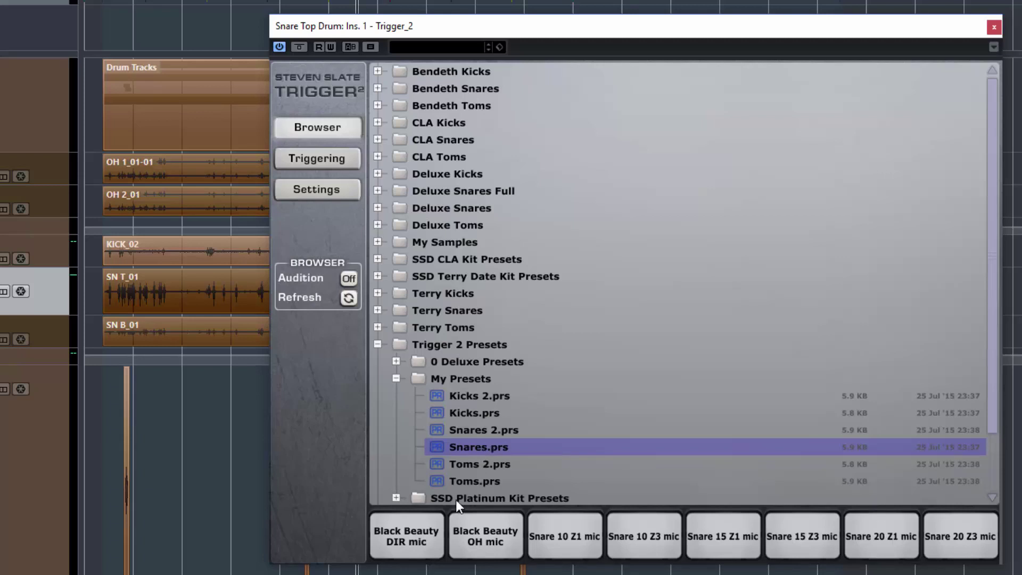
- In the triggering view, lower the output mix to 0% and set the snare's detail to 18 while checking the waveform
left_click(324, 156)
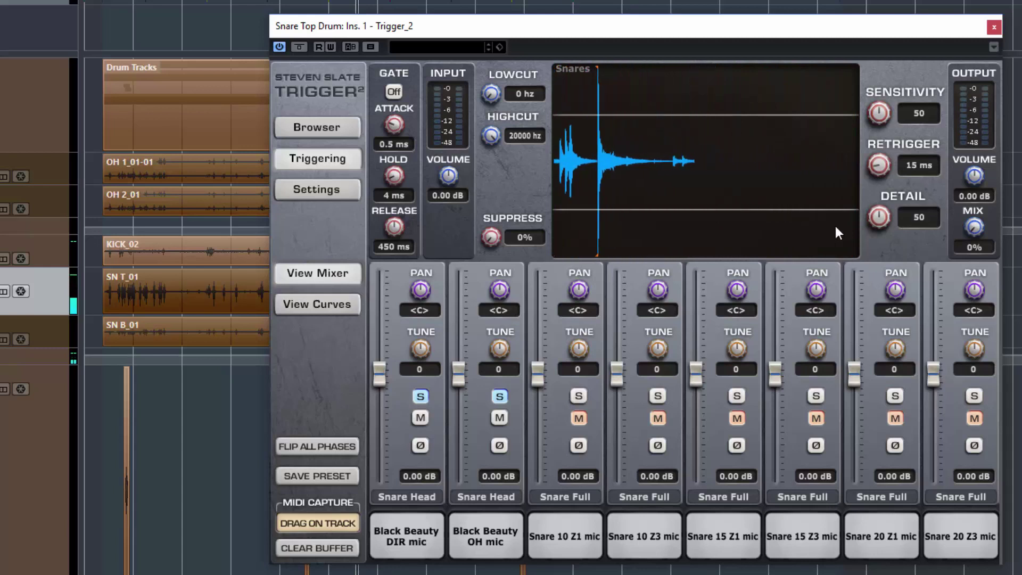
mouse_move(886, 215)
left_mouse_down()
mouse_move(879, 246)
mouse_move(874, 230)
left_mouse_up()
key("space")
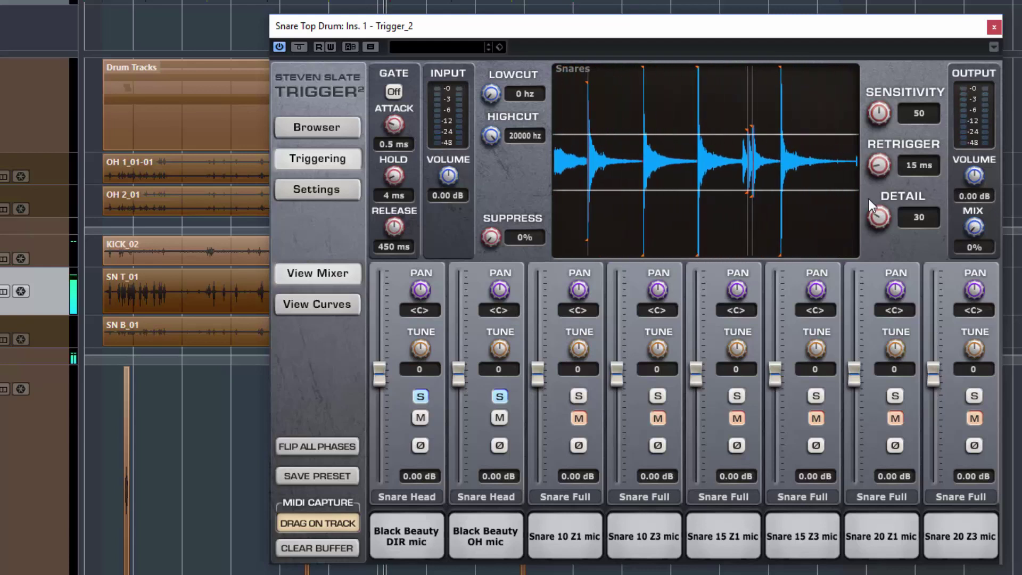
left_click_drag(877, 217, 876, 225)
key("space")
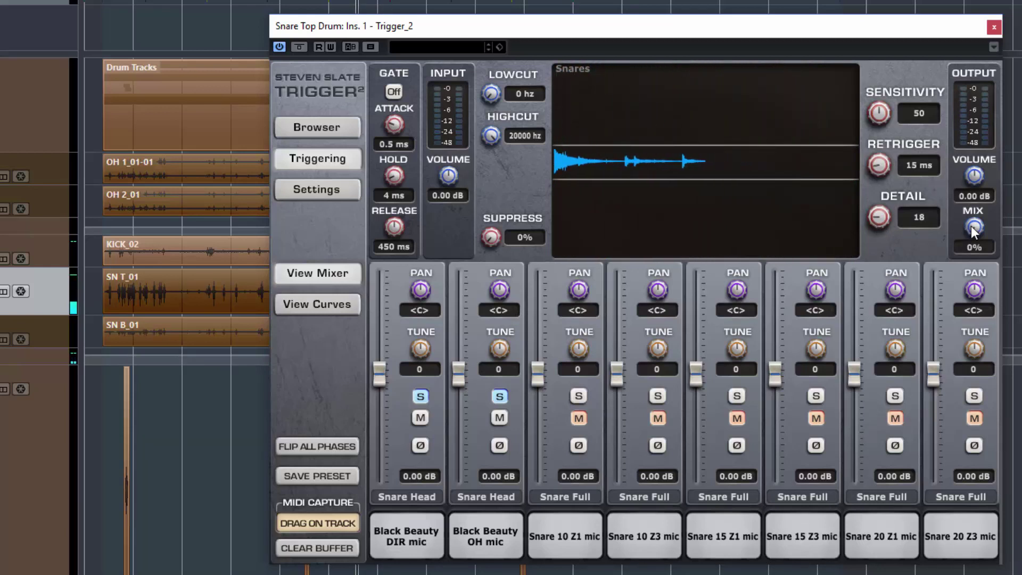
- Compare the Black Beauty samples with the original snare by switching the output mix to 100% and back to 0%
left_click_drag(976, 229, 976, 229)
key("space")
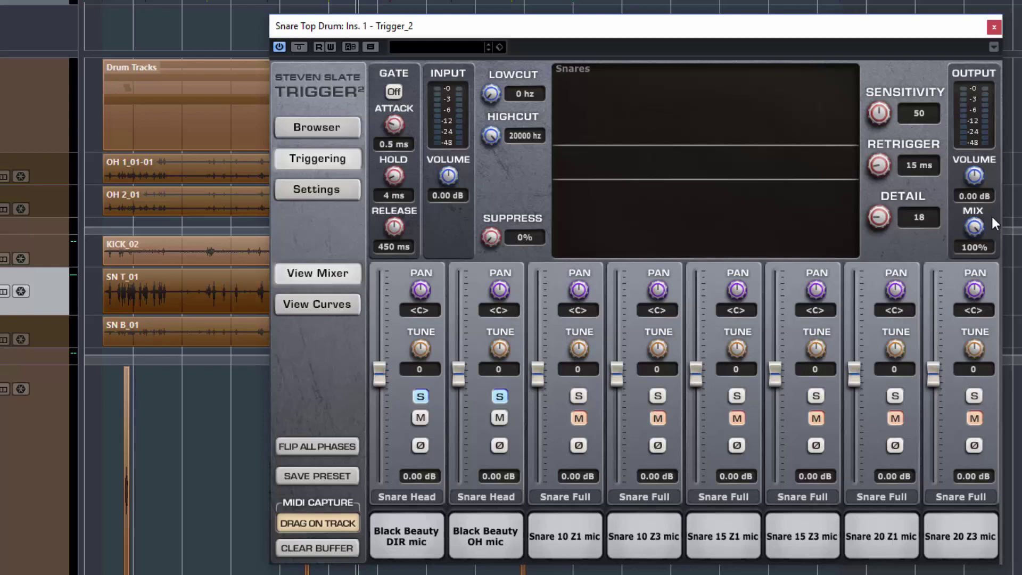
left_click_drag(979, 226, 967, 428)
key("space")
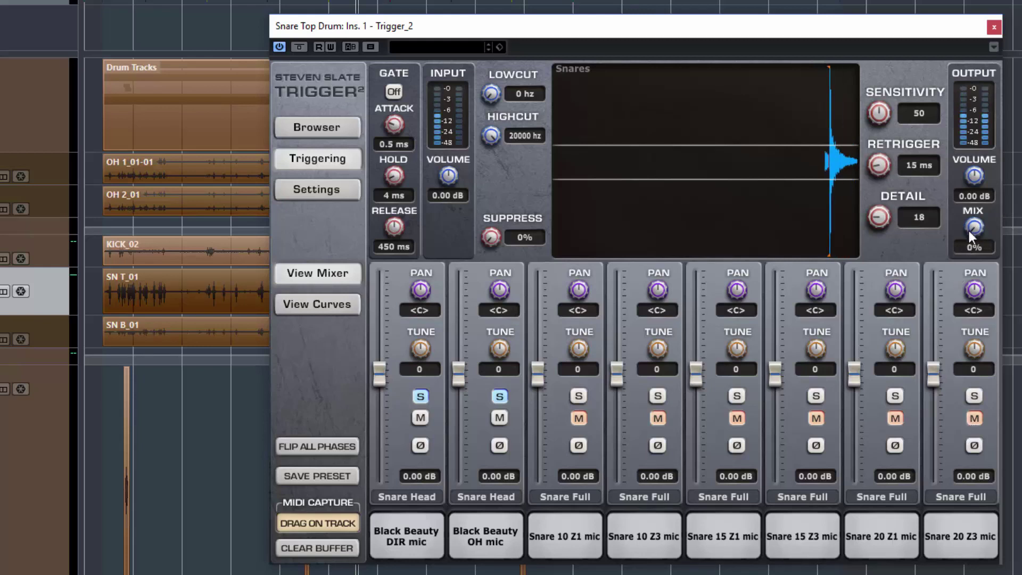
- Try blending the Black Beauty samples at a 20% output mix and compare the blend with Trigger 2 bypassed
left_click_drag(972, 229, 971, 155)
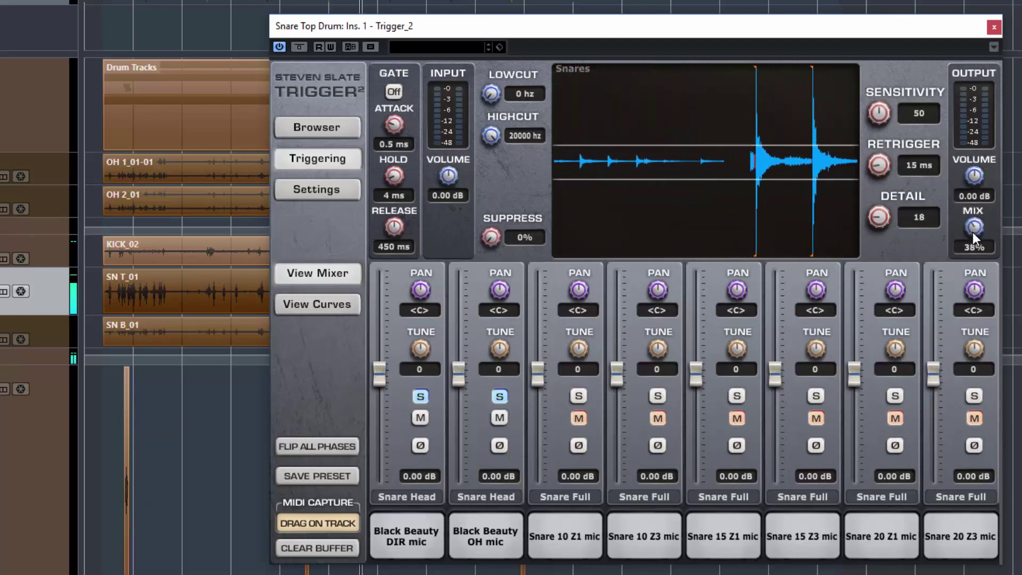
left_click_drag(972, 232, 984, 263)
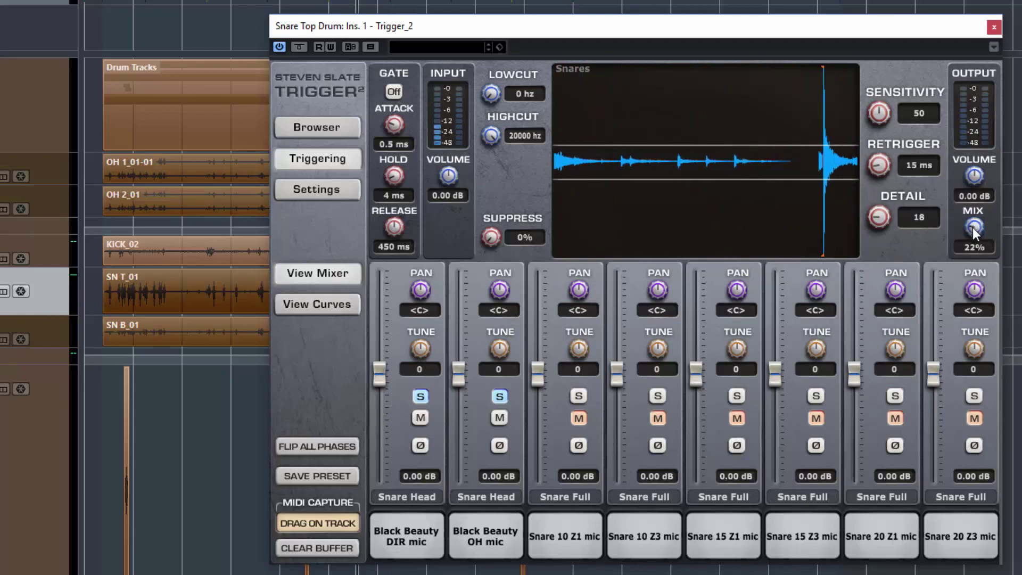
left_click_drag(973, 226, 972, 229)
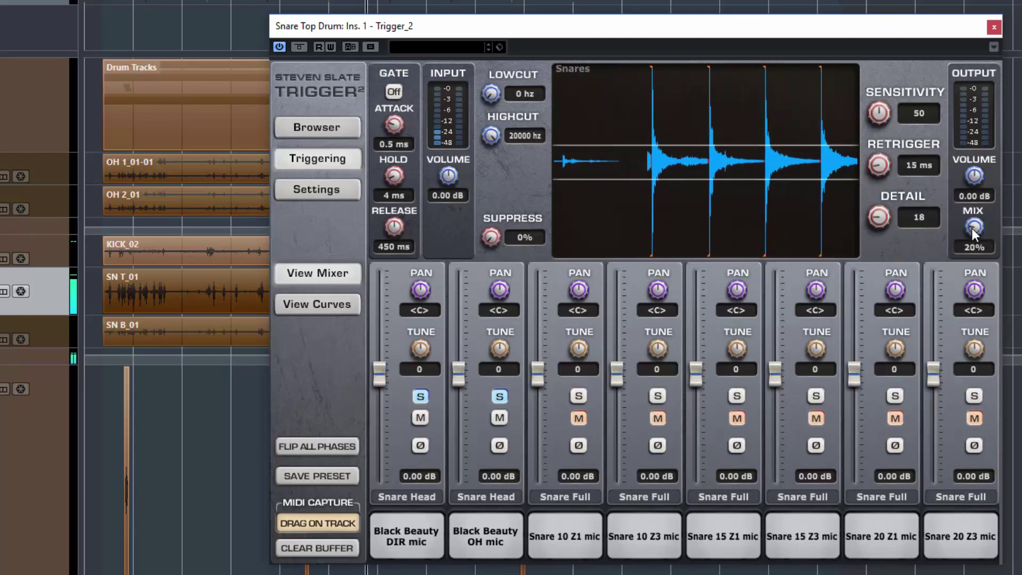
left_click(299, 47)
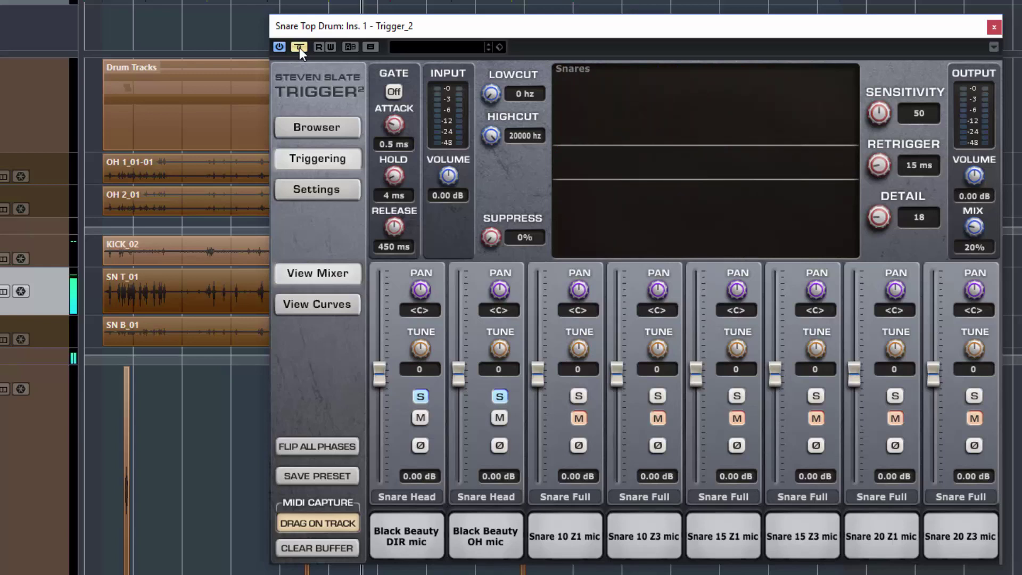
left_click(299, 47)
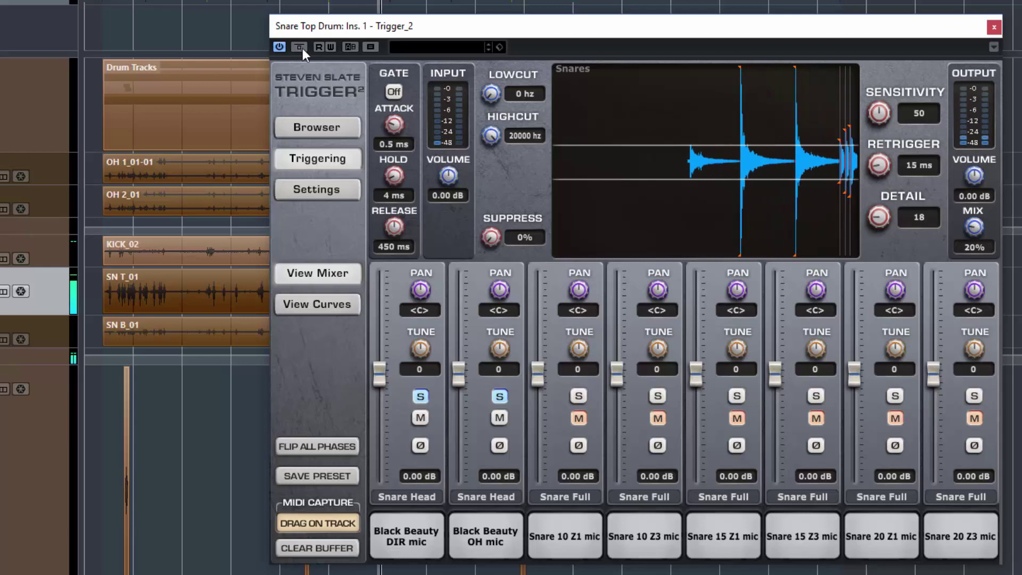
- Raise the snare's output mix to 30% and compare the blend with Trigger 2 bypassed
left_click_drag(974, 227, 971, 209)
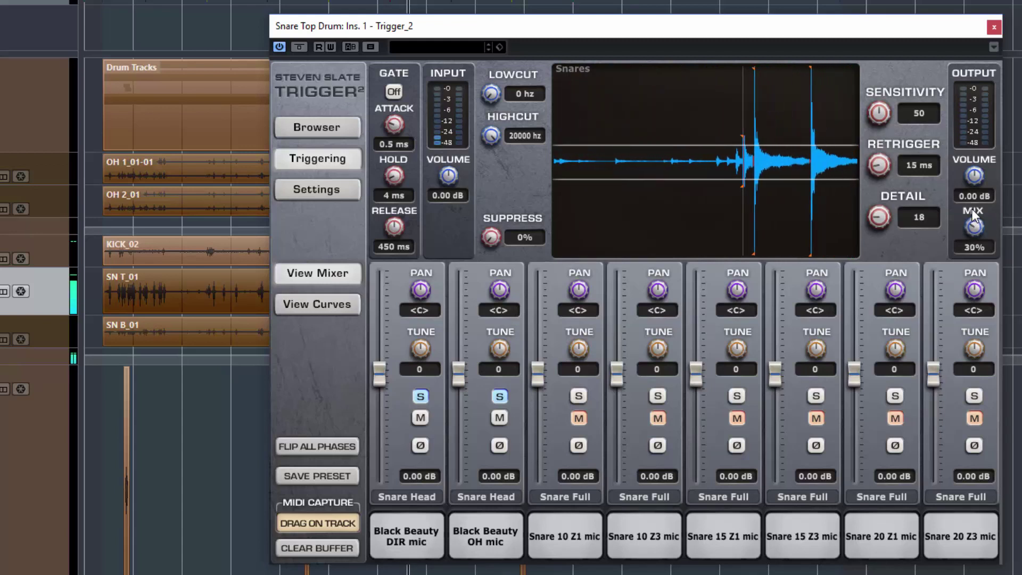
left_click(299, 46)
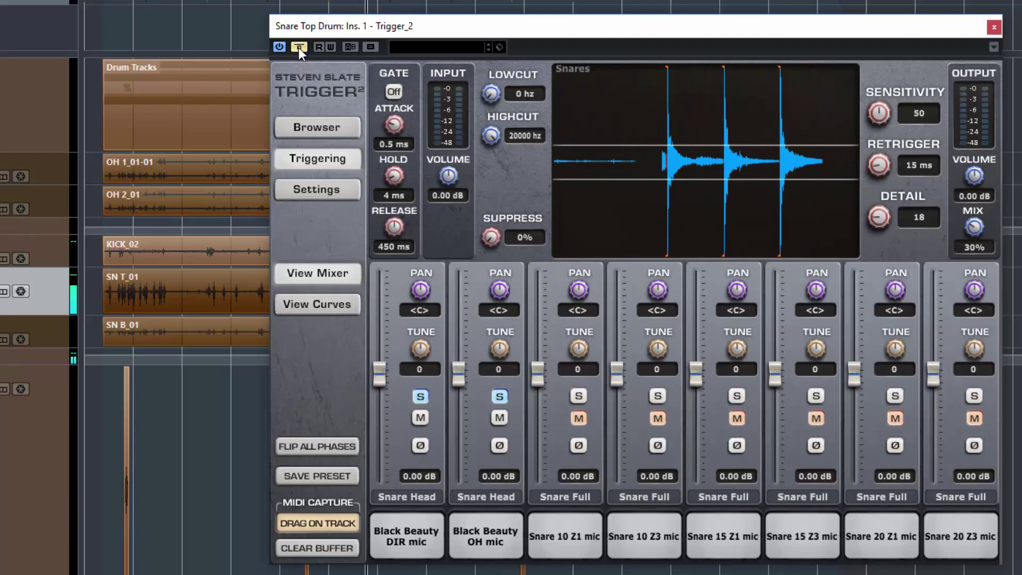
left_click(298, 47)
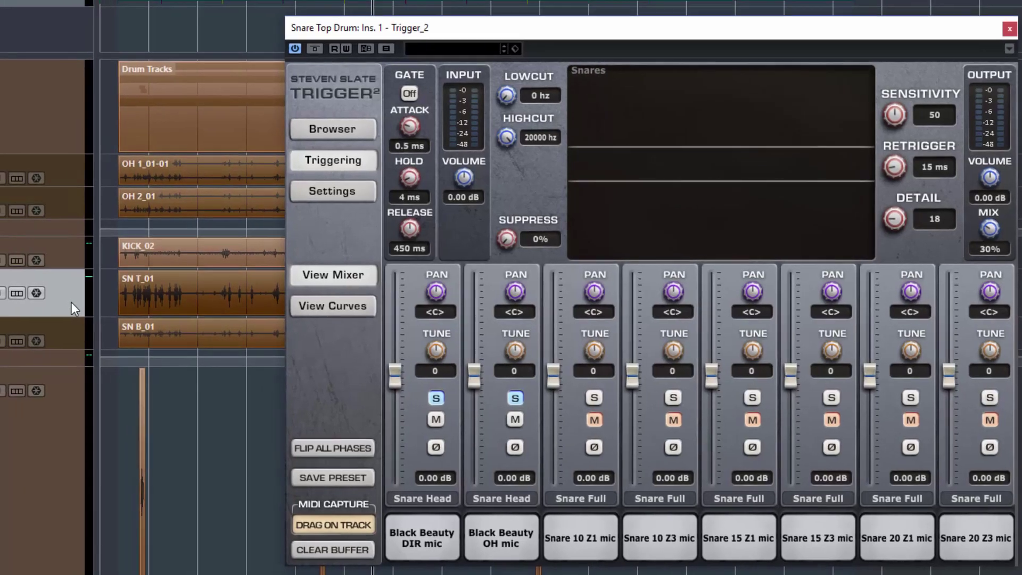
- Duplicate the Snare Top Drum track and open the channel settings of the original track
right_click(57, 300)
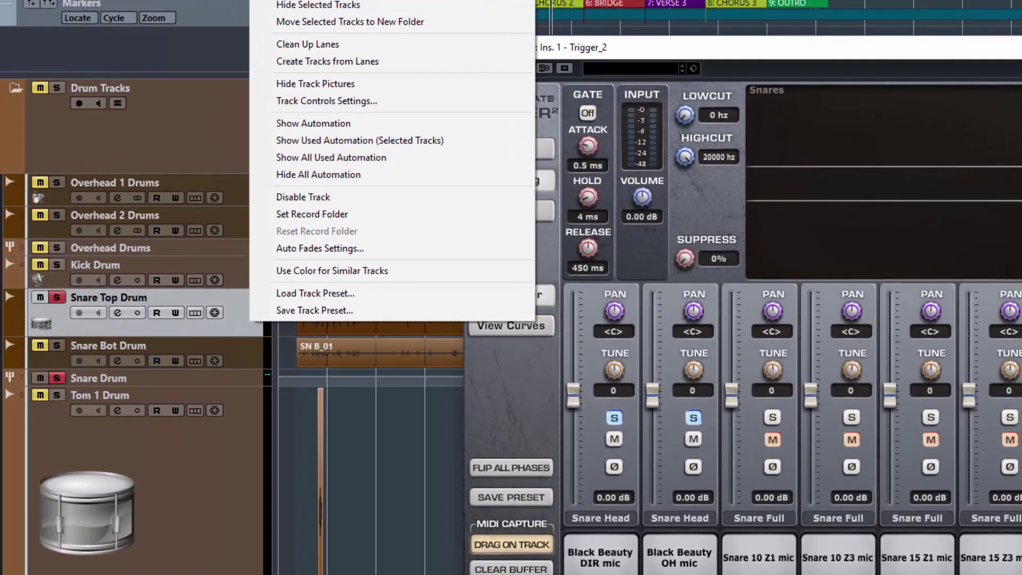
left_click(228, 1)
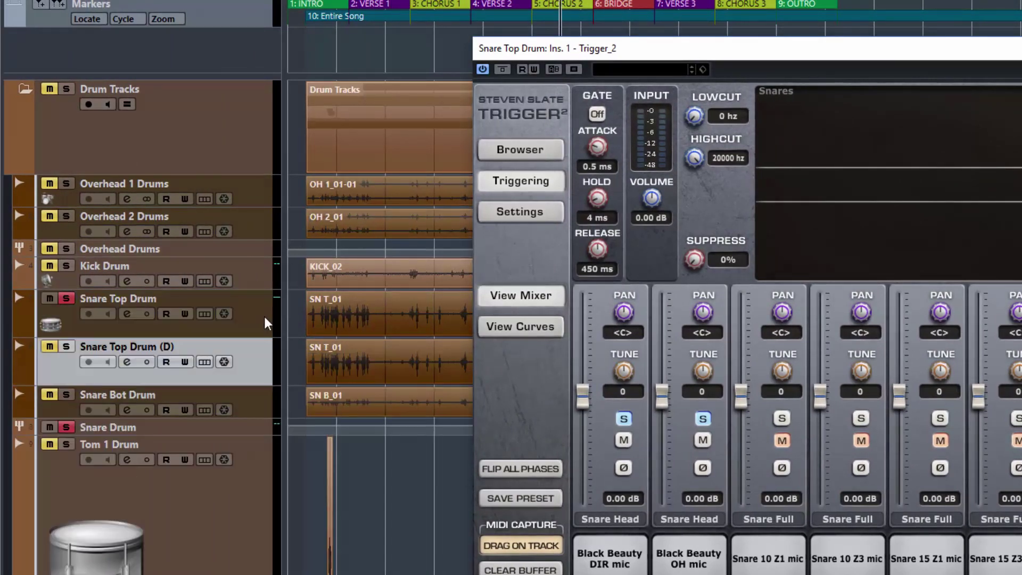
left_click(125, 314)
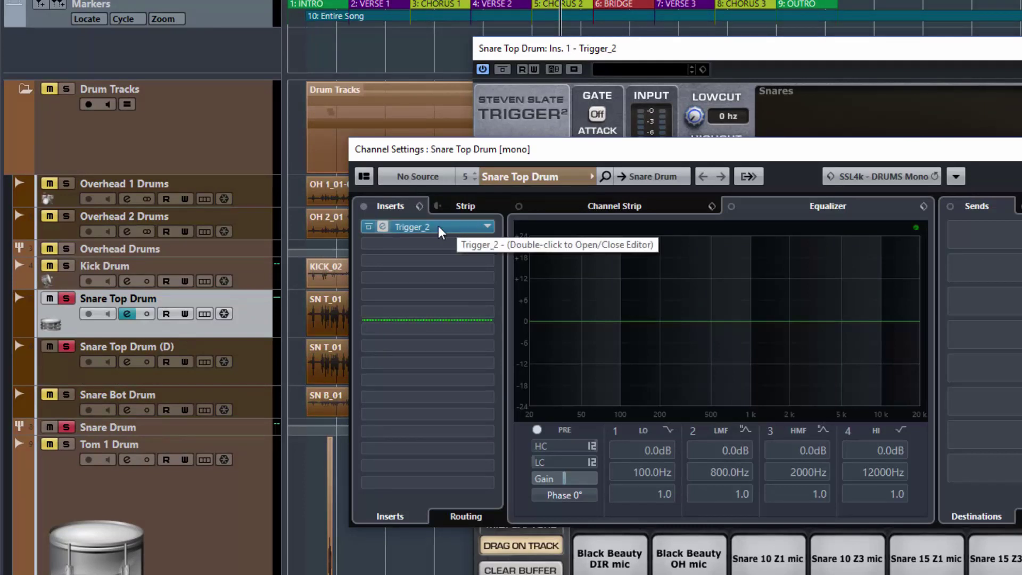
- Deactivate Trigger_2 on the original Snare Top Drum track and set its output mix to 100% on the duplicate track
double_click(411, 228)
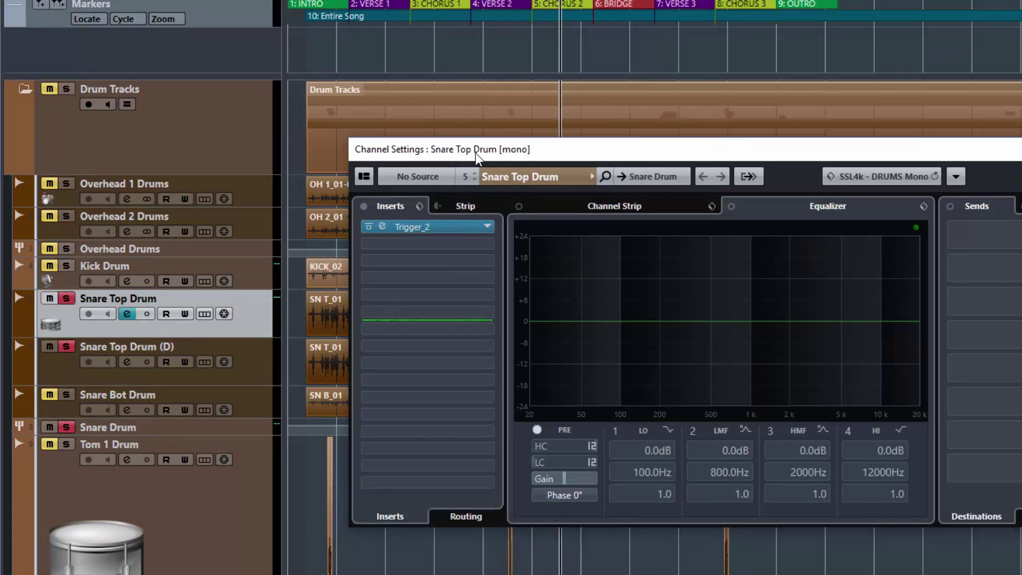
double_click(437, 228)
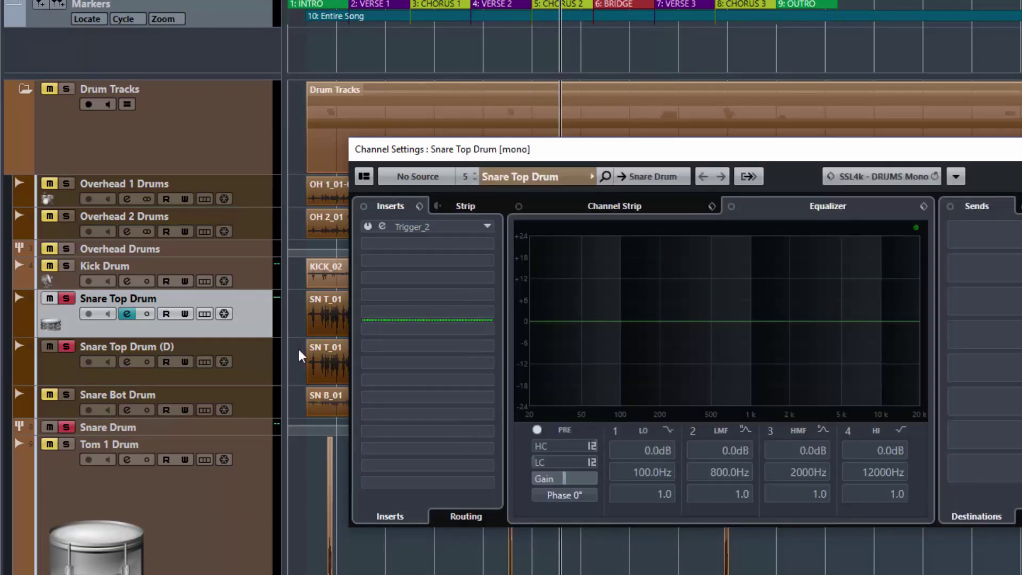
left_click(257, 361)
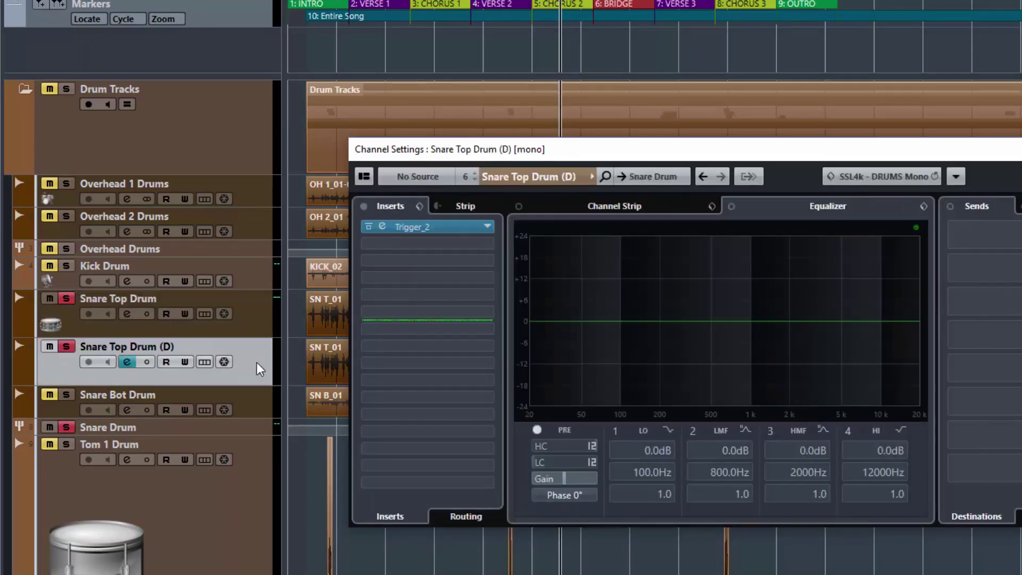
left_click(416, 219)
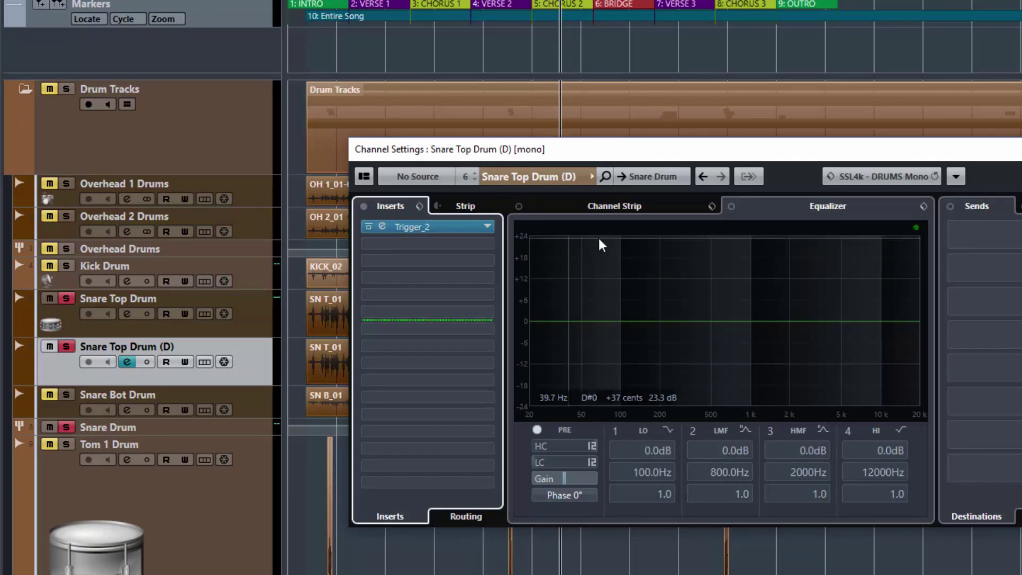
left_click(413, 229)
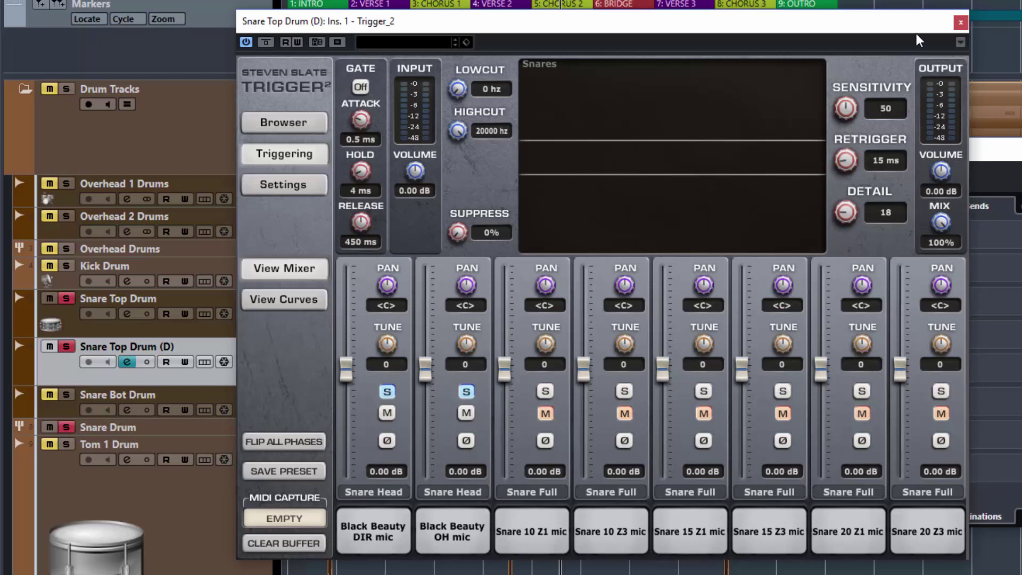
left_click_drag(882, 30, 1021, 37)
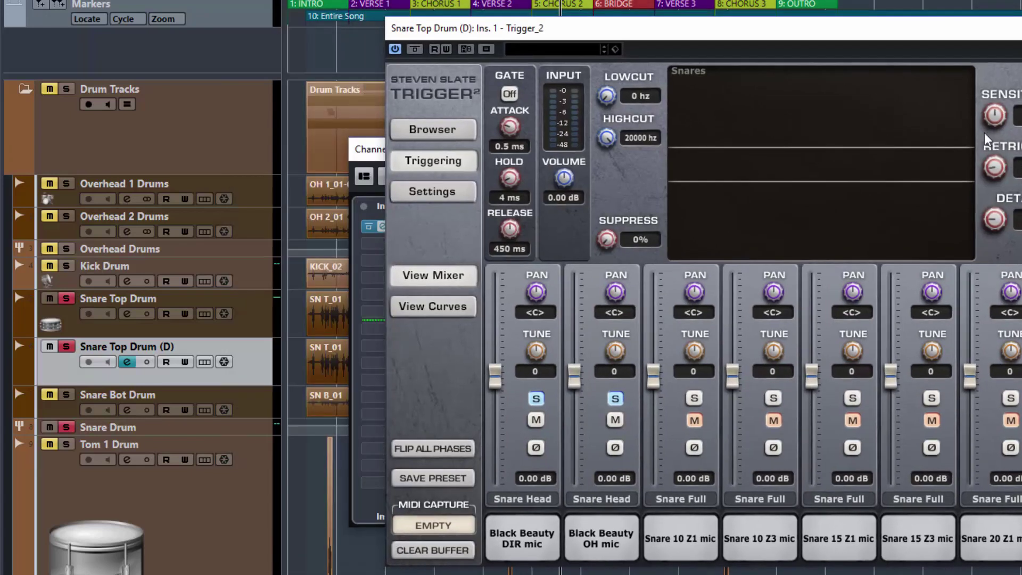
key("ctrl+w")
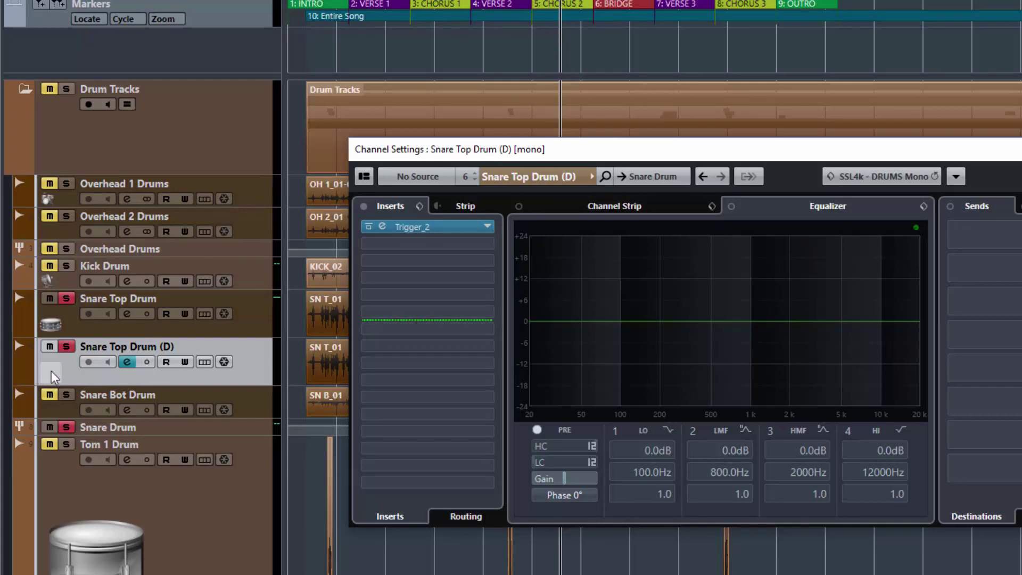
- Try lowering the Snare Top Drum fader, then pull the Snare Top Drum (D) fader down to silence
left_click(71, 325)
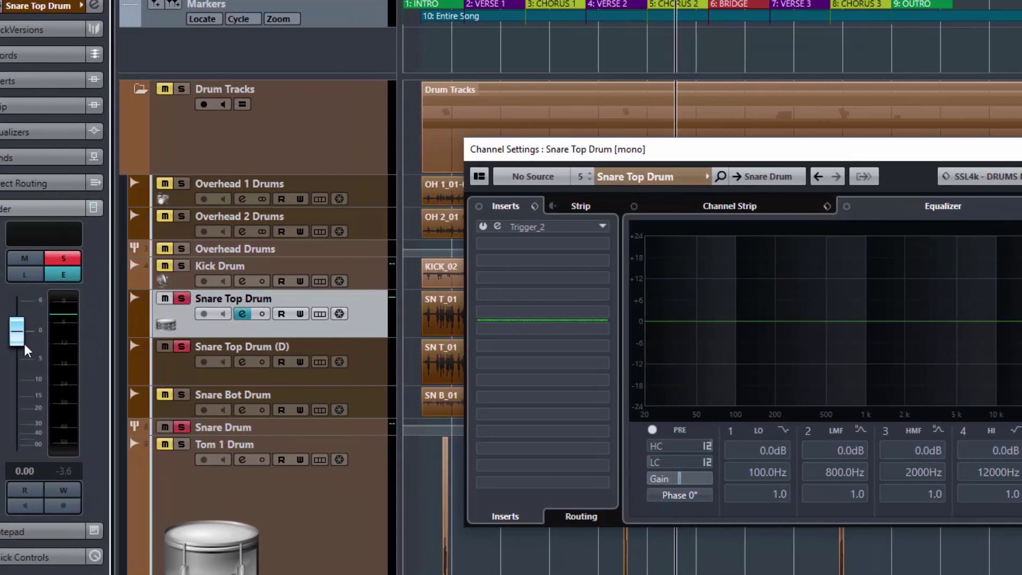
left_click_drag(30, 336, 33, 467)
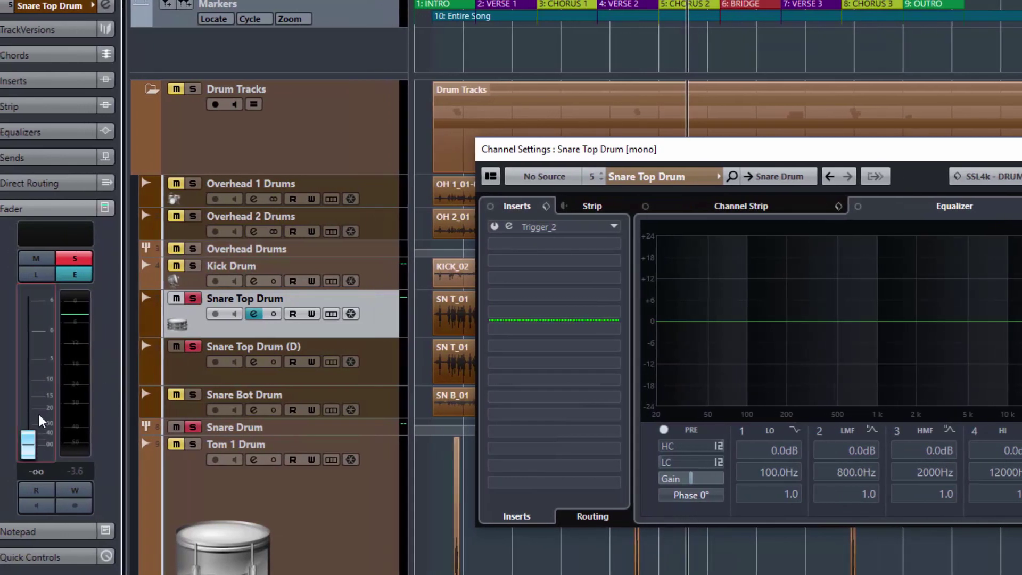
left_click(193, 377)
left_click_drag(27, 339, 34, 380)
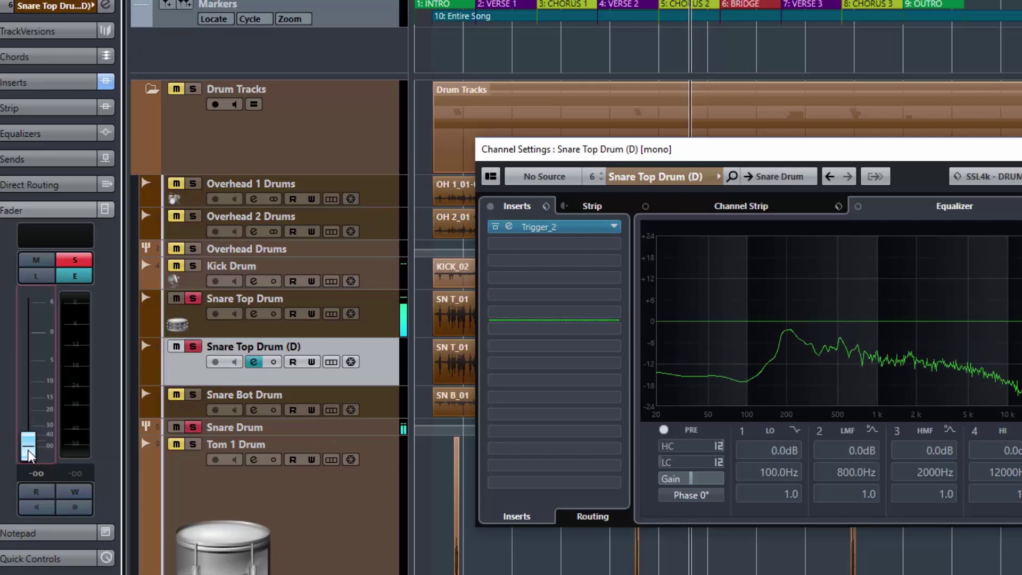
- Try blending in Snare Top Drum (D) at -8.59 dB and compare the snare with and without it
left_click_drag(30, 453, 33, 384)
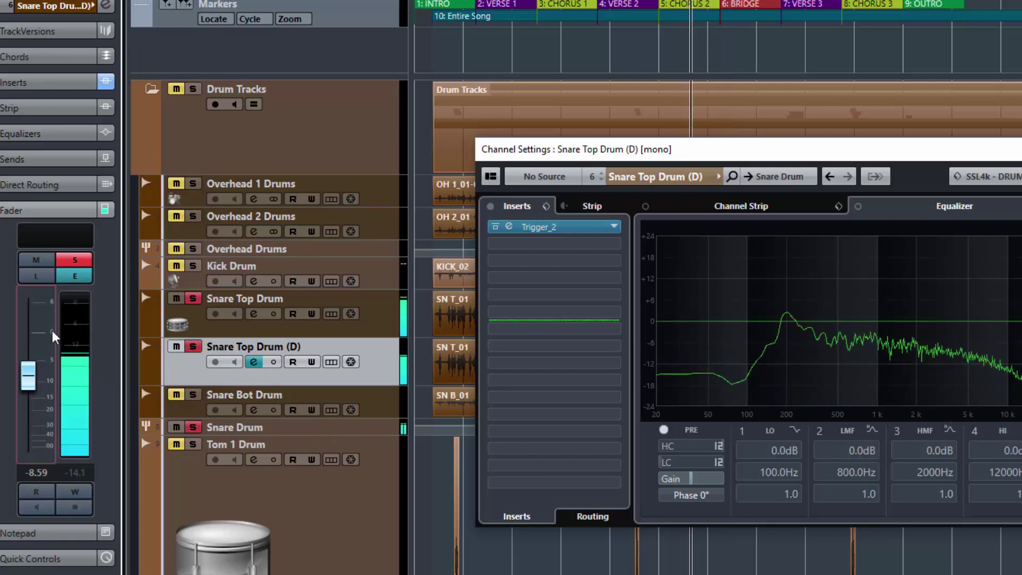
left_click(193, 346)
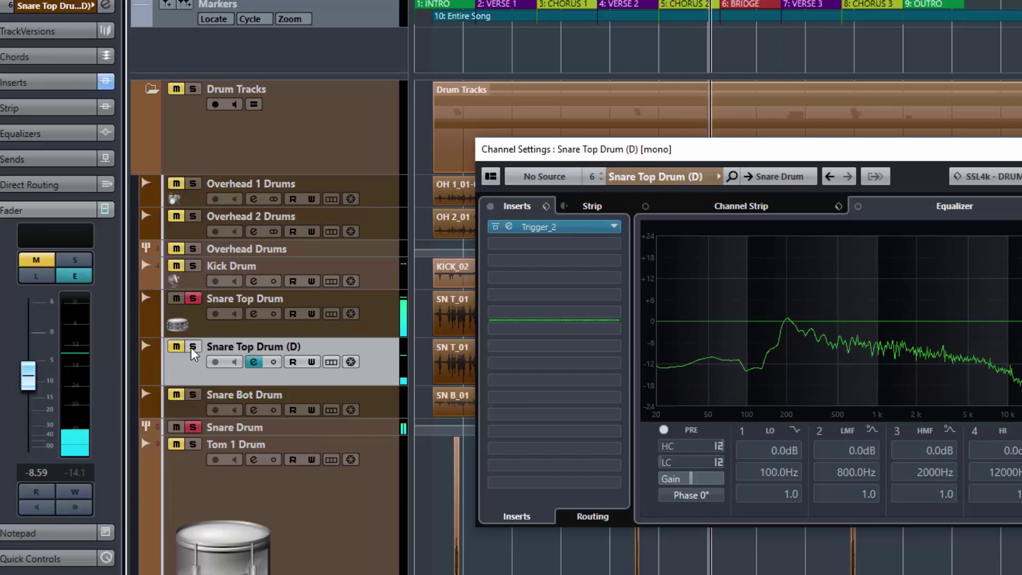
left_click(193, 347)
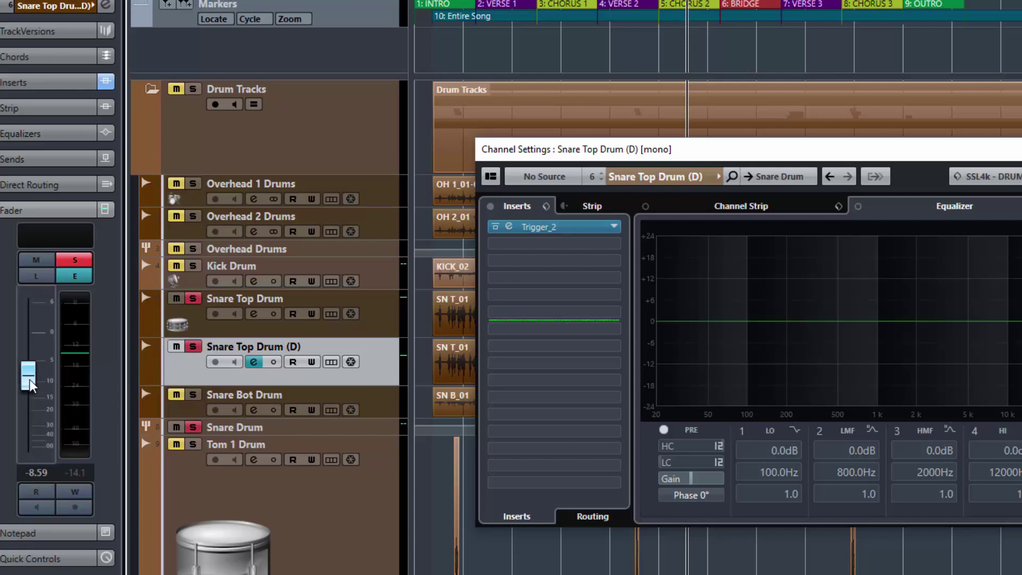
- Set the Snare Top Drum (D) level to -5.50 dB and compare the blend by toggling that track's solo
left_click_drag(29, 380, 30, 371)
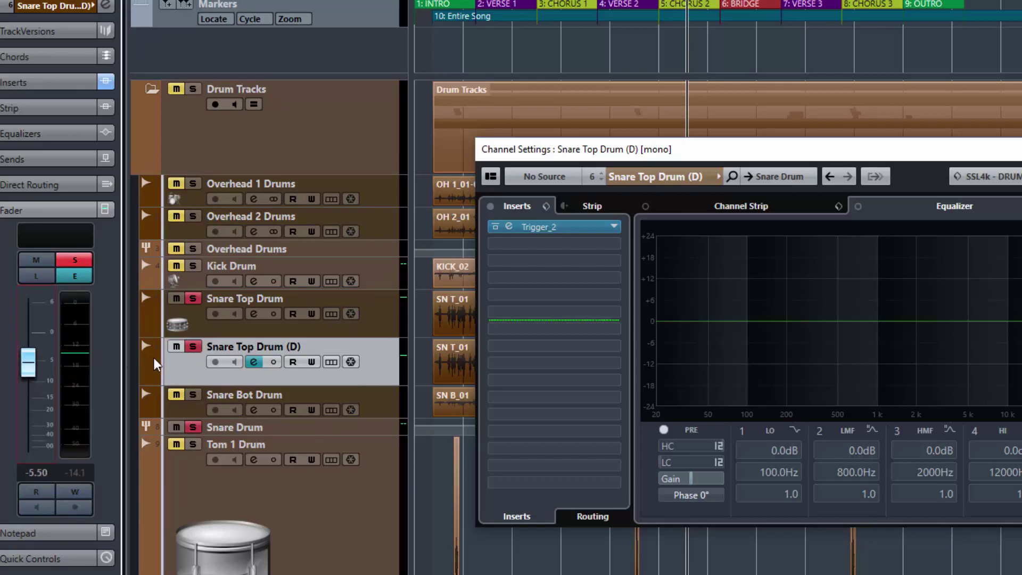
left_click(193, 346)
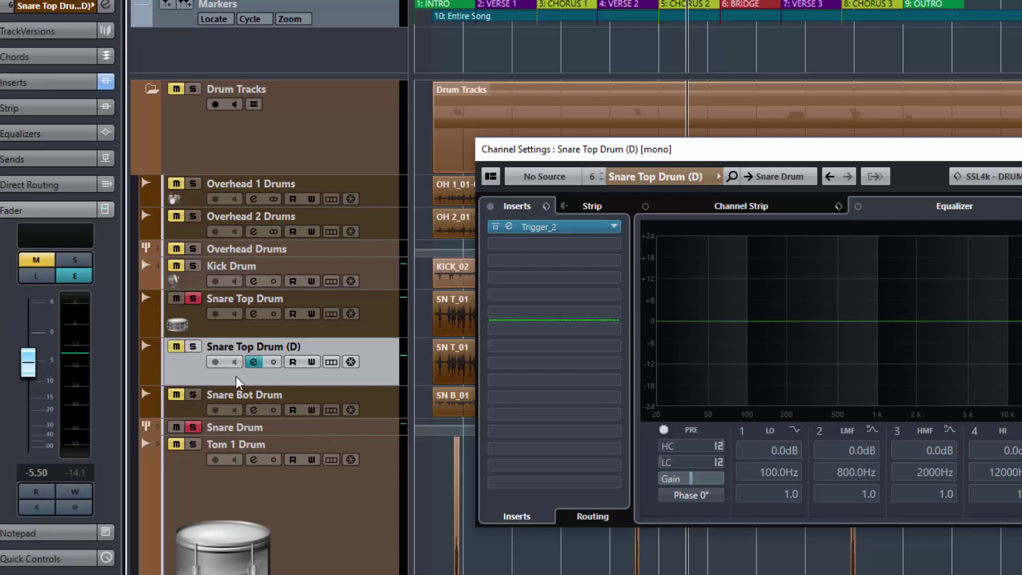
left_click(193, 349)
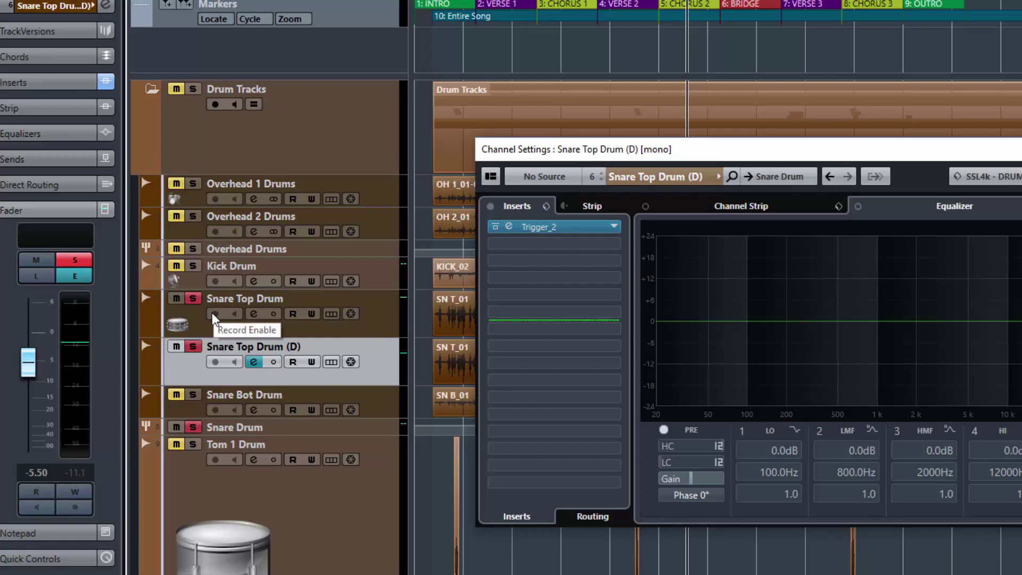
left_click(194, 346)
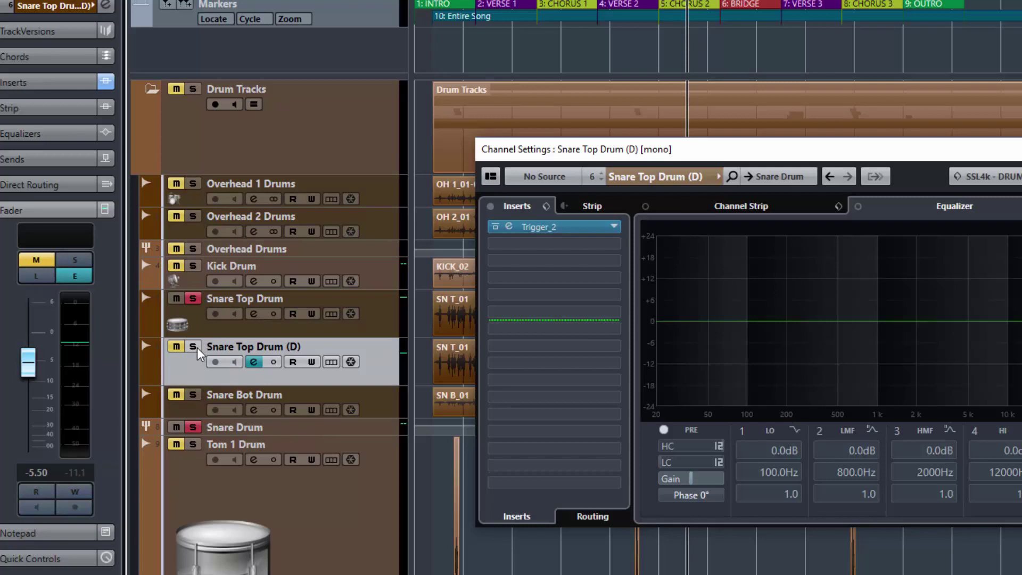
left_click(195, 347)
- Review the Trigger_2 settings on Snare Top Drum (D), then close the plug-in editor and channel settings
left_click_drag(640, 149, 739, 160)
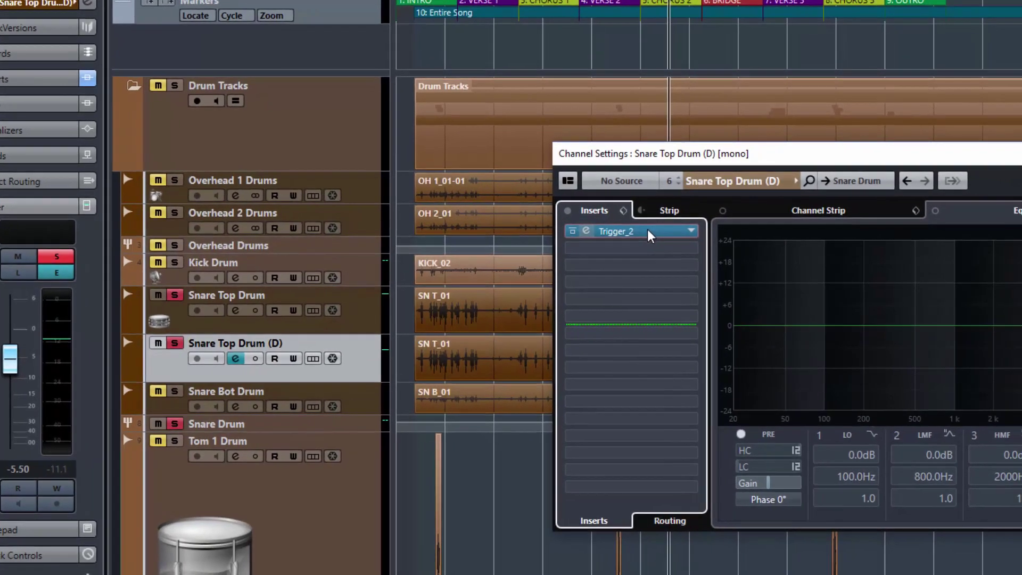
left_click(649, 232)
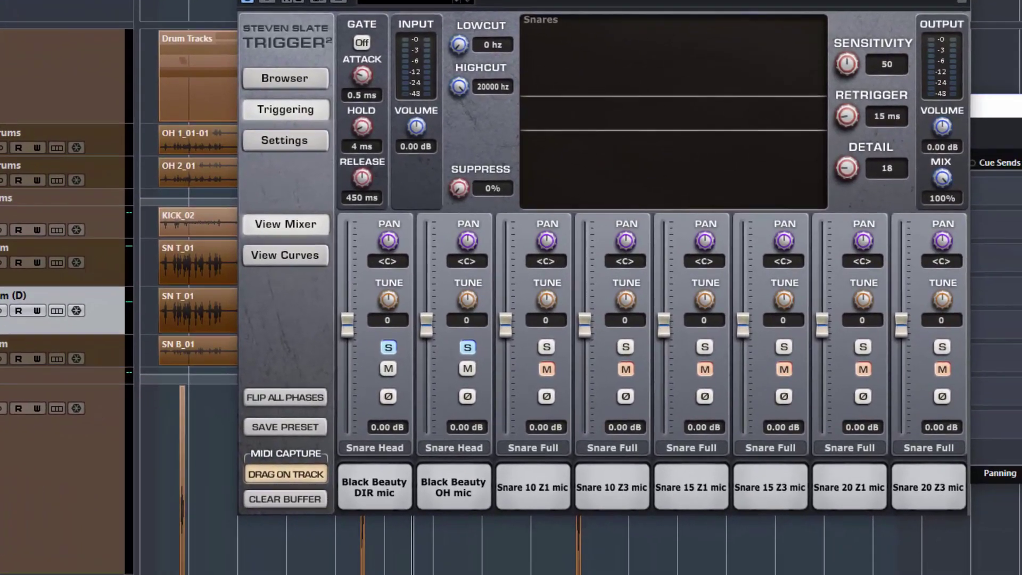
left_click_drag(604, 0, 648, 34)
left_click_drag(582, 21, 586, 29)
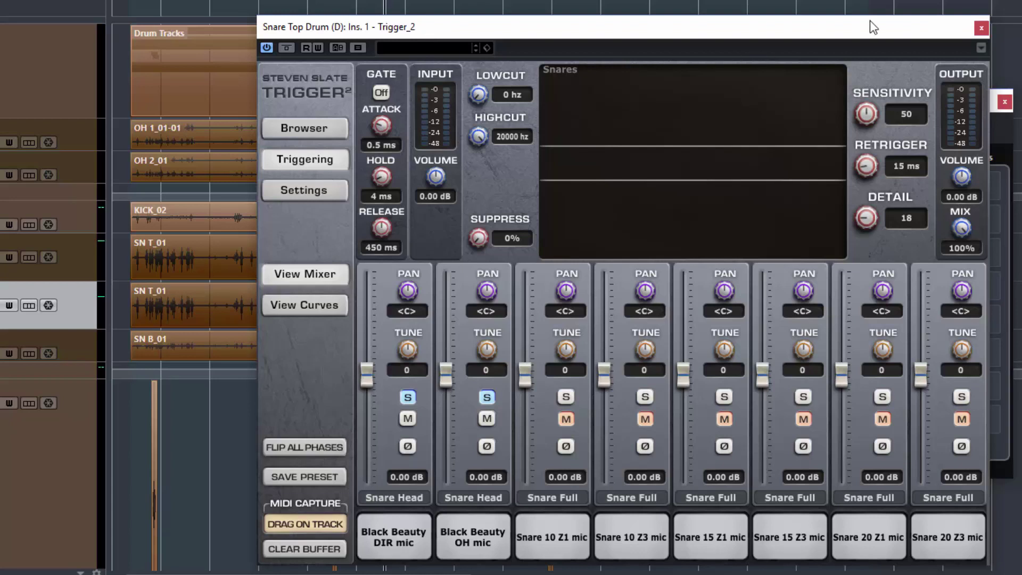
left_click(980, 29)
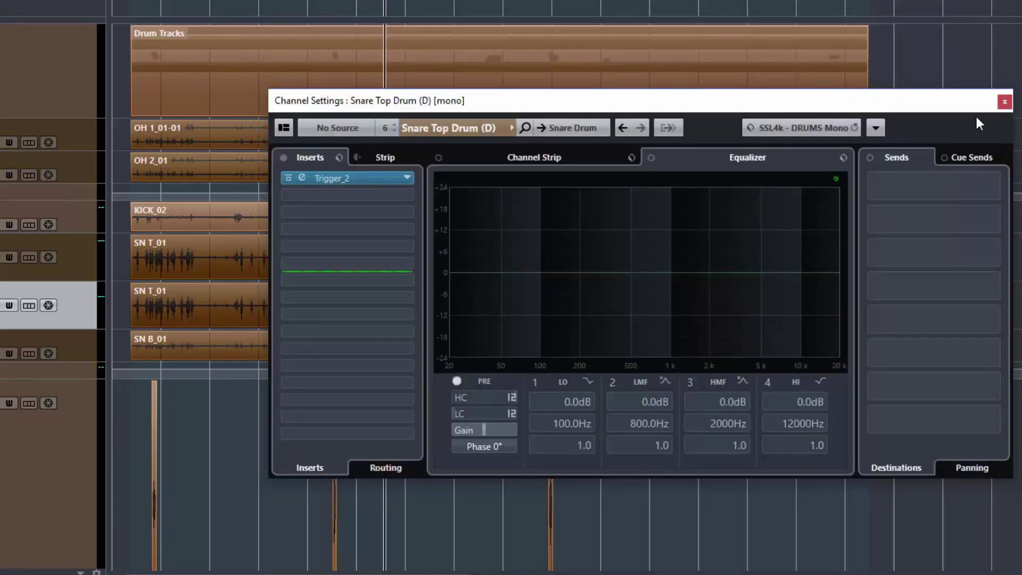
left_click(1004, 102)
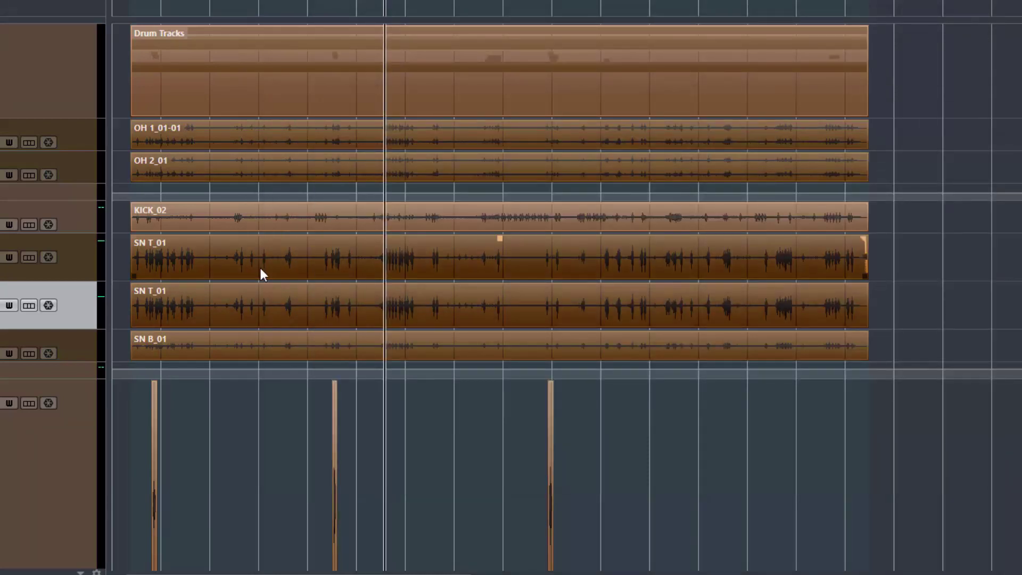